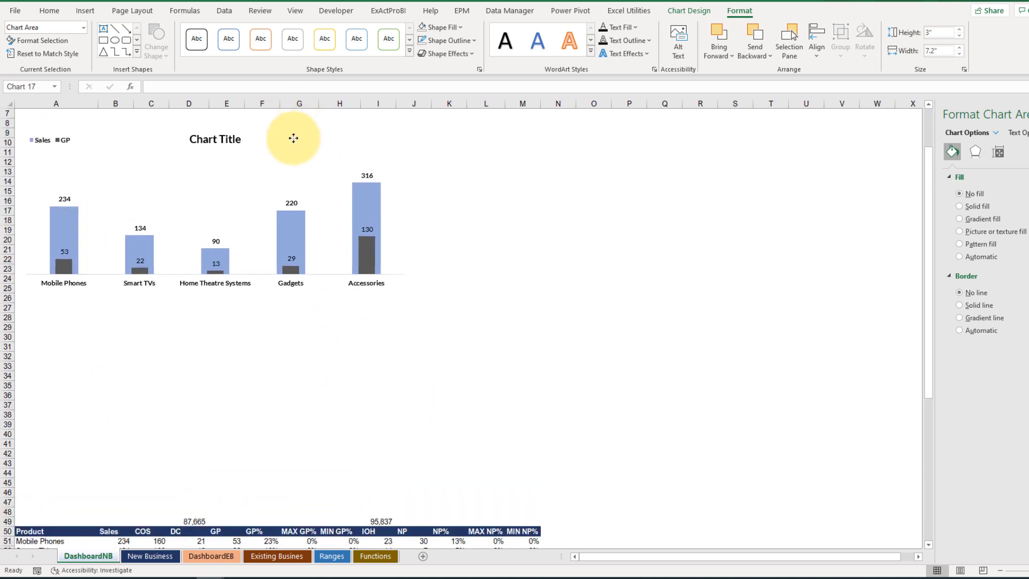
Step: Insert a 2-D clustered column chart from the product table range A50:H55
click(294, 253)
click(252, 338)
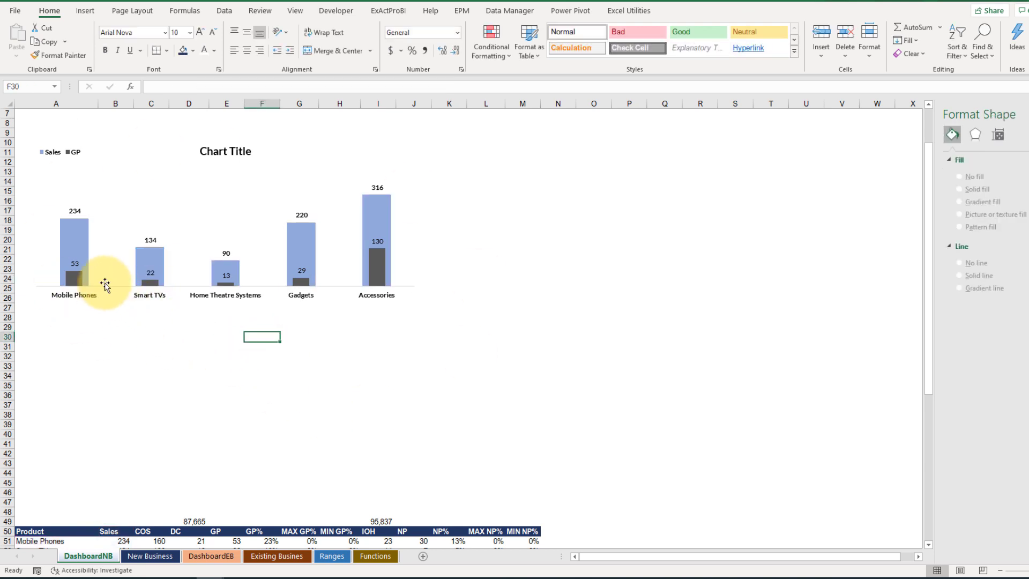
scroll(161, 306, down, 7)
scroll(156, 310, down, 2)
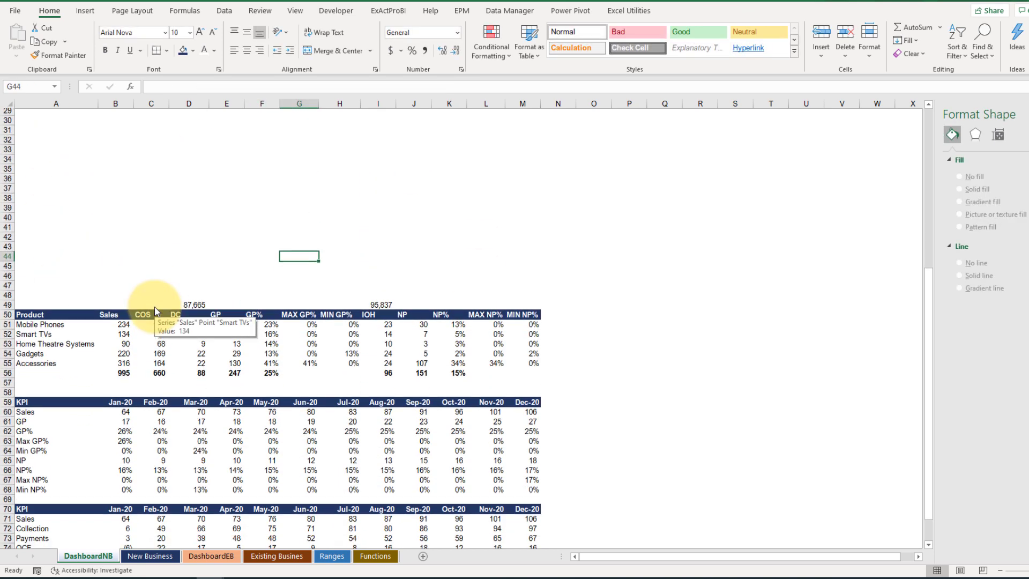
click(27, 269)
drag(52, 275, 342, 316)
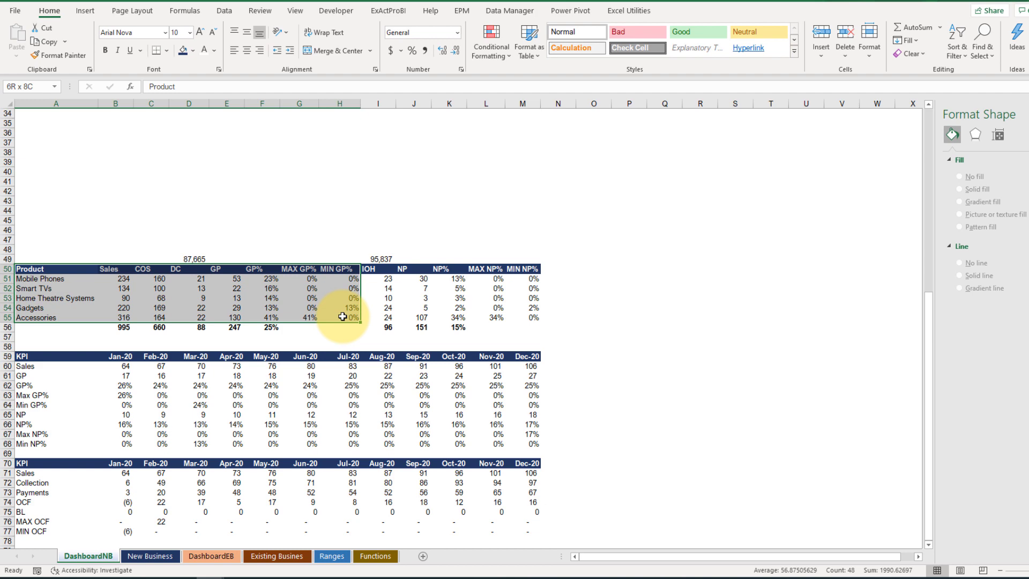
scroll(300, 324, up, 11)
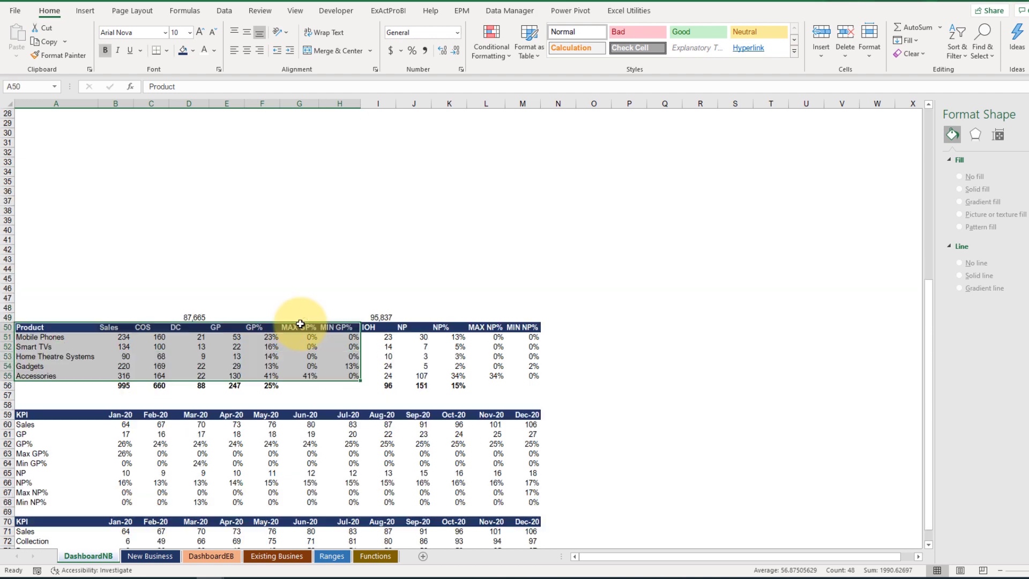
click(85, 10)
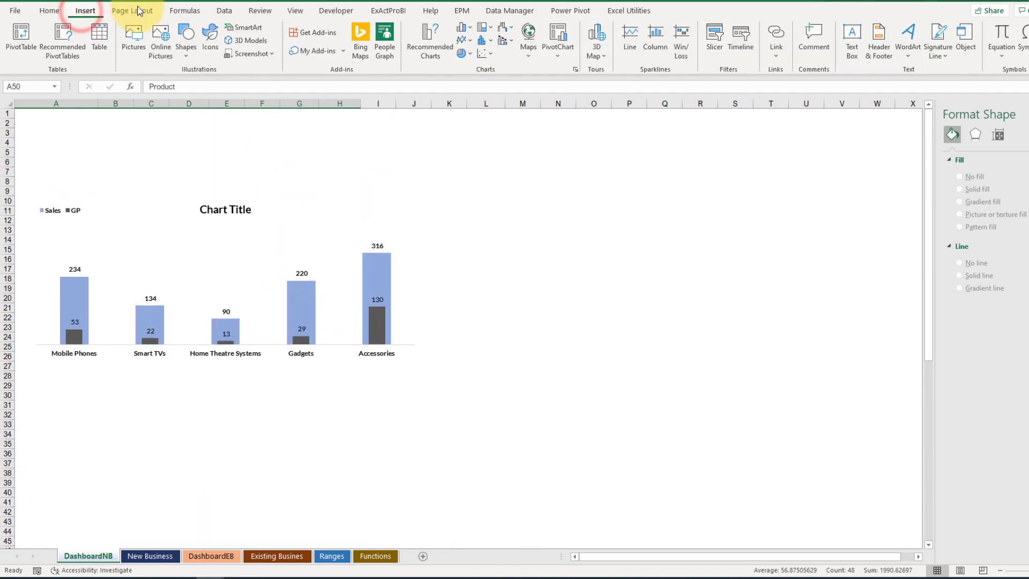
click(466, 28)
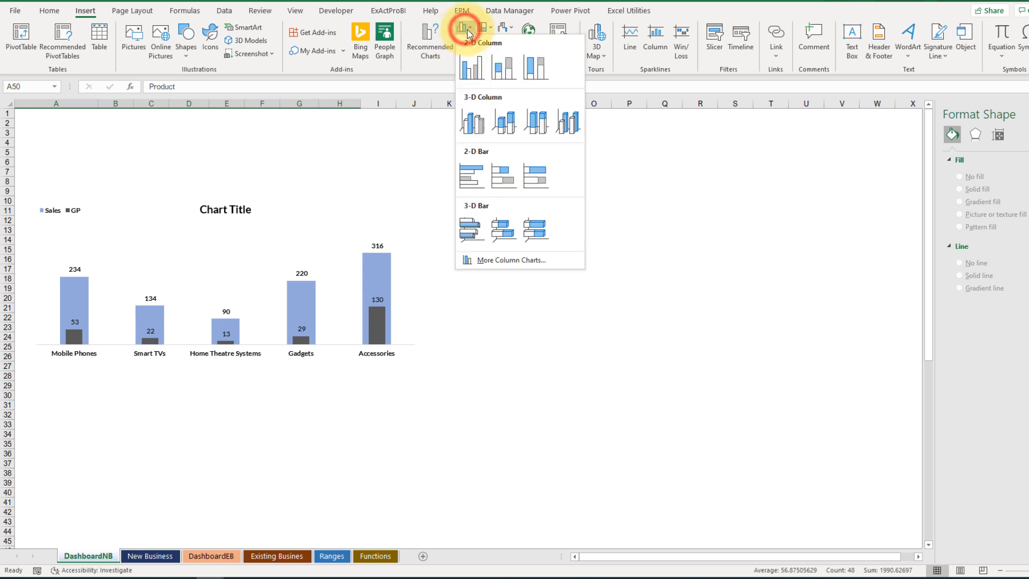
click(471, 67)
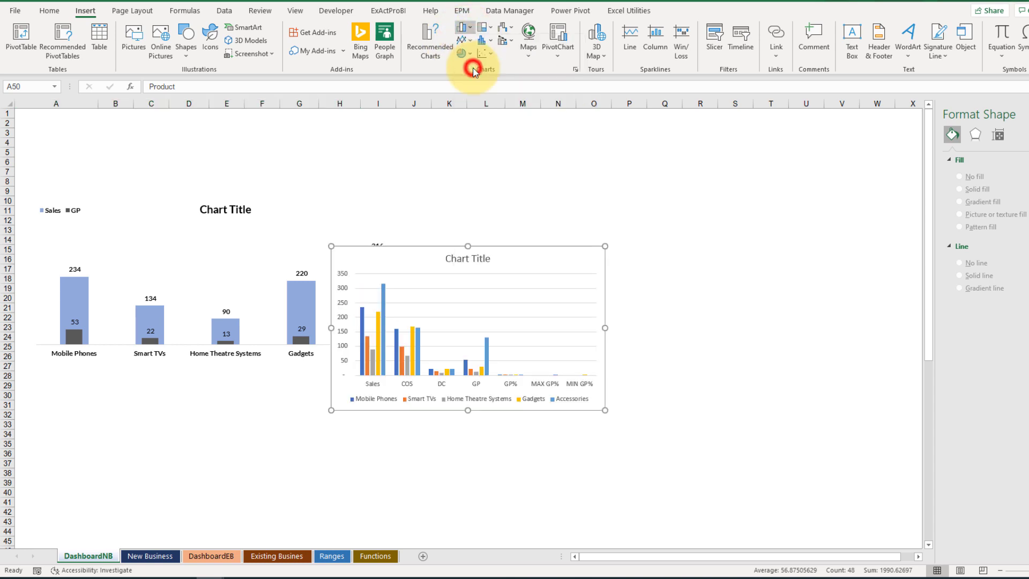
Step: Place the new chart in the empty area beside the existing Sales and GP chart and widen it
click(415, 246)
drag(399, 272, 539, 206)
click(1021, 113)
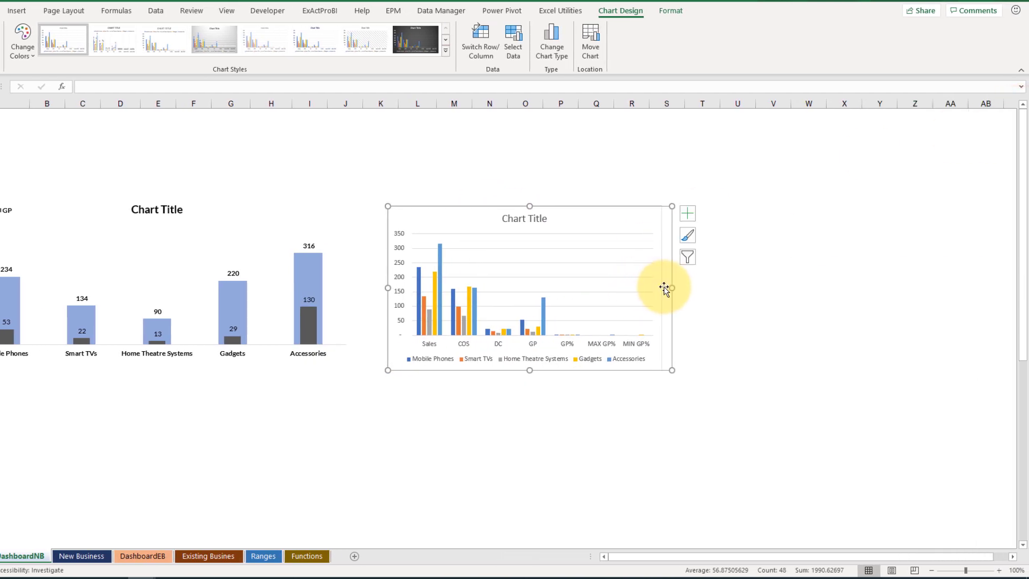
drag(671, 289, 755, 288)
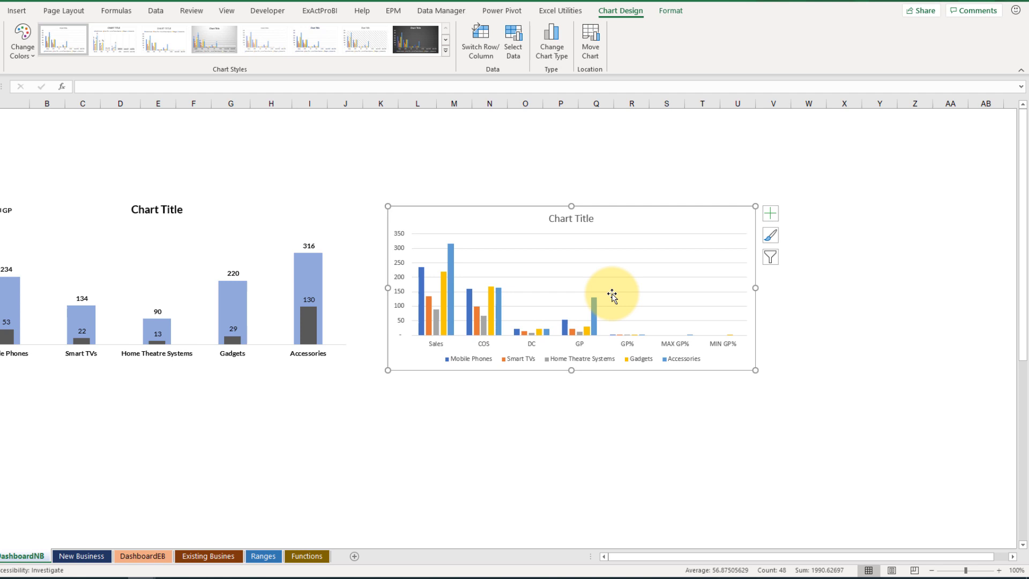
Step: Switch the new chart's rows and columns in its data source so the products form the category axis
right_click(583, 275)
click(622, 351)
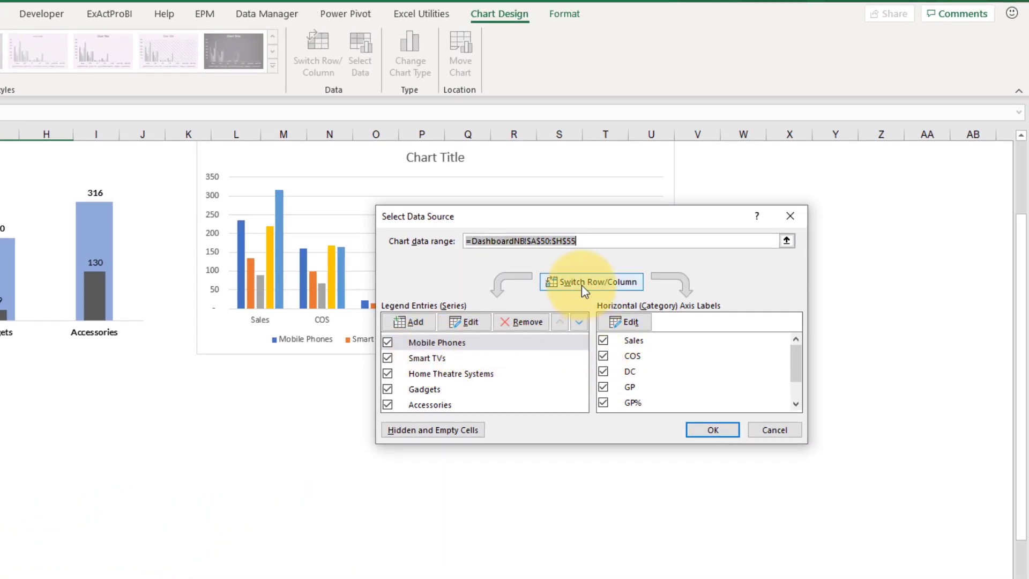
click(583, 284)
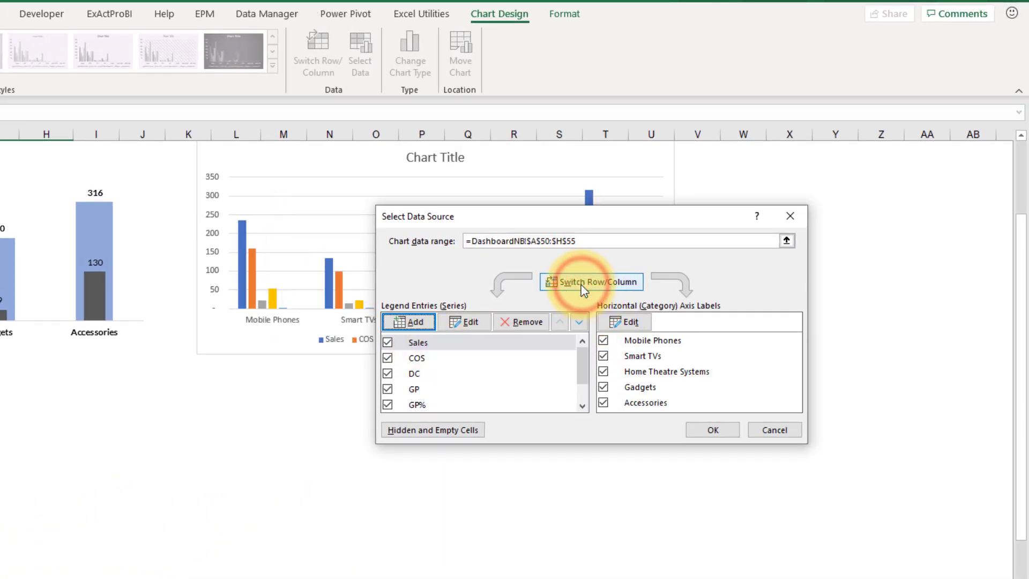
Step: Remove the Sales, COS, DC and GP series from the chart data, keeping GP%, MAX GP% and MIN GP%
drag(556, 217, 465, 221)
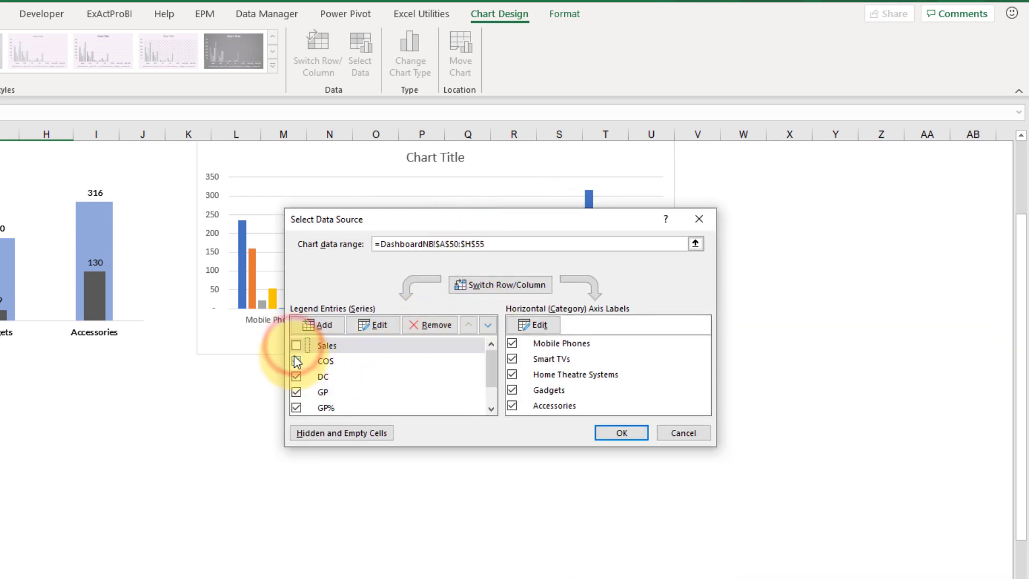
click(431, 324)
click(432, 325)
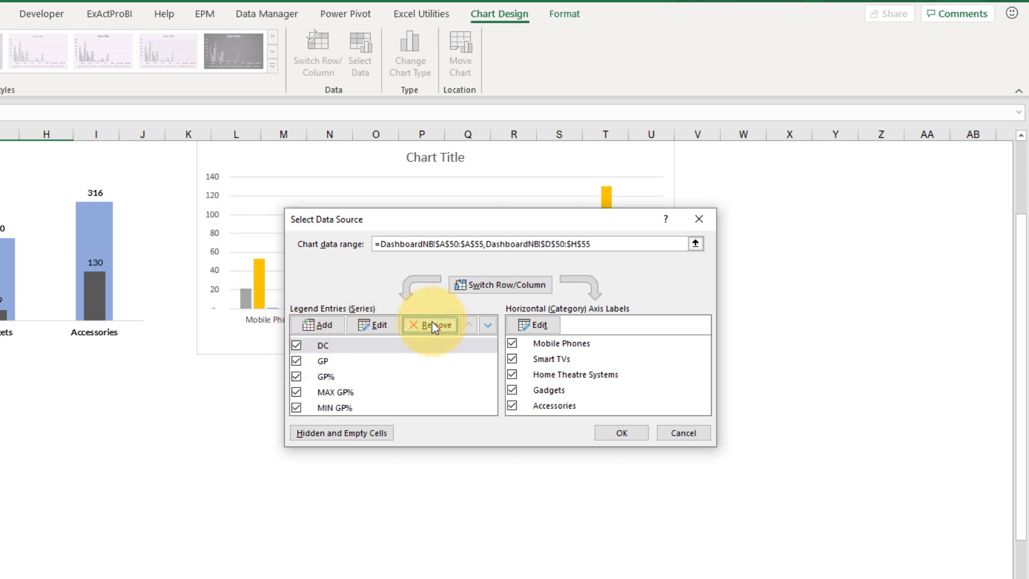
click(433, 324)
click(326, 345)
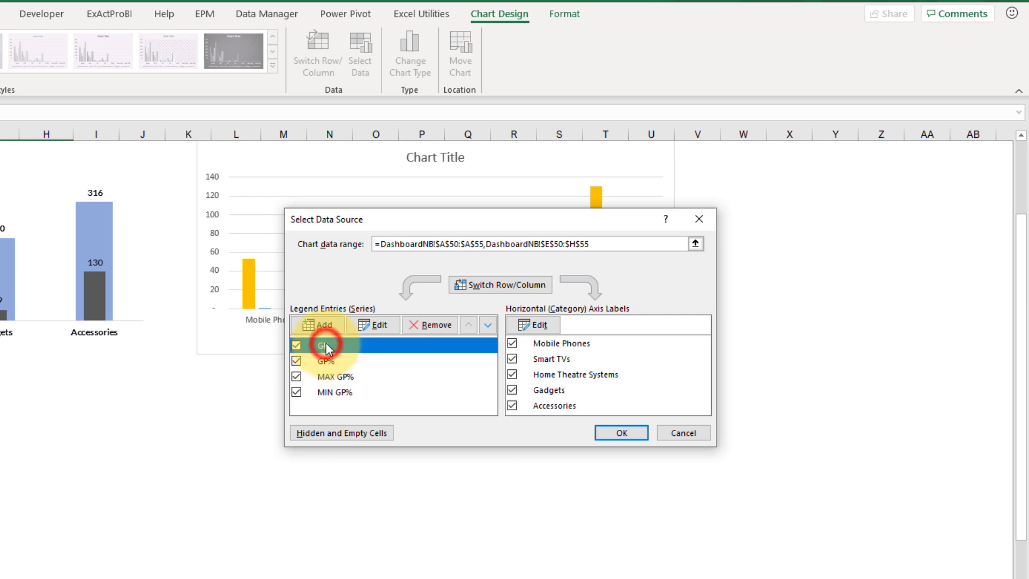
click(430, 326)
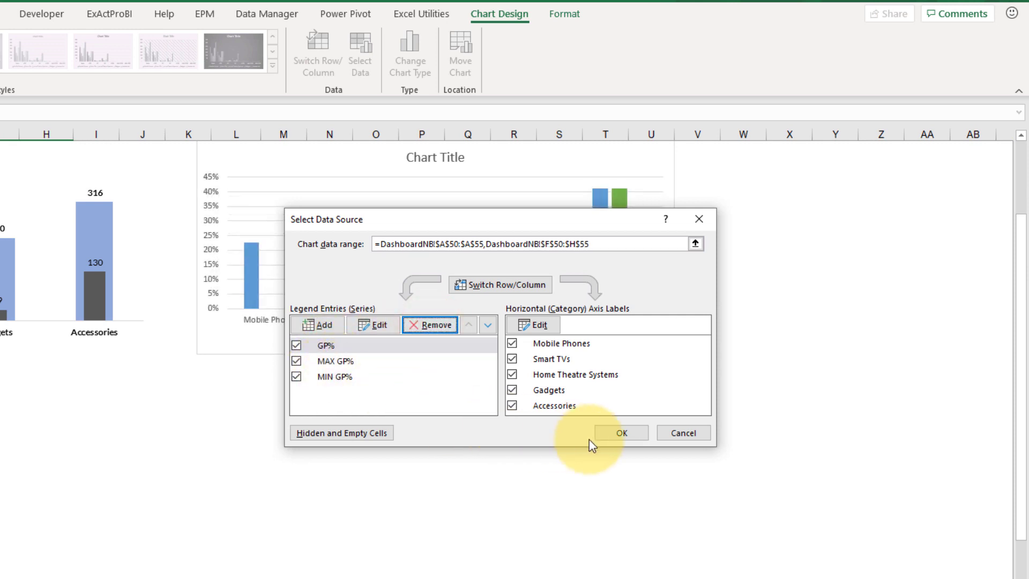
click(620, 434)
click(541, 427)
scroll(611, 429, up, 3)
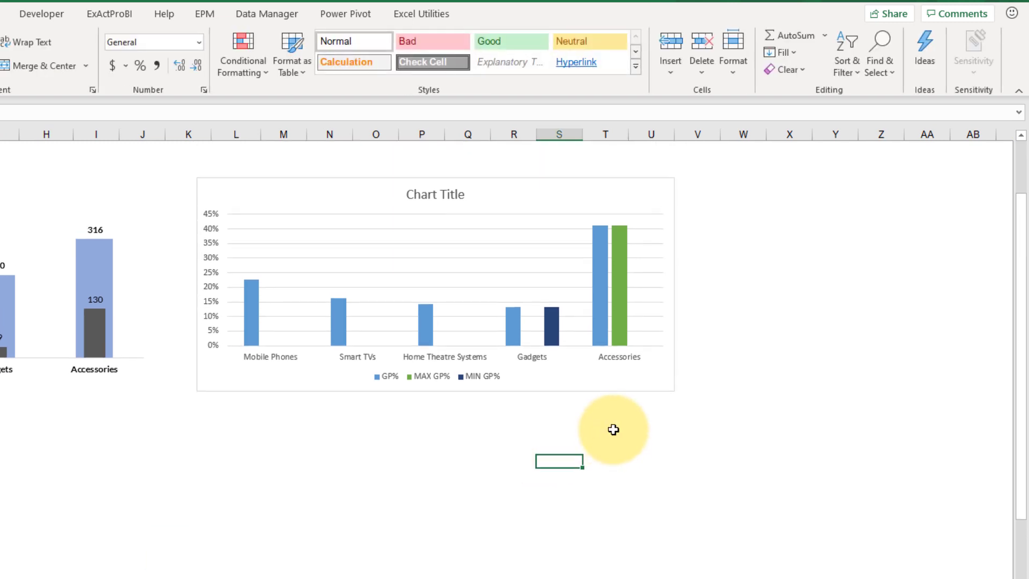
Step: Examine the MAX GP% and MIN GP% columns by selecting each series in turn
click(618, 348)
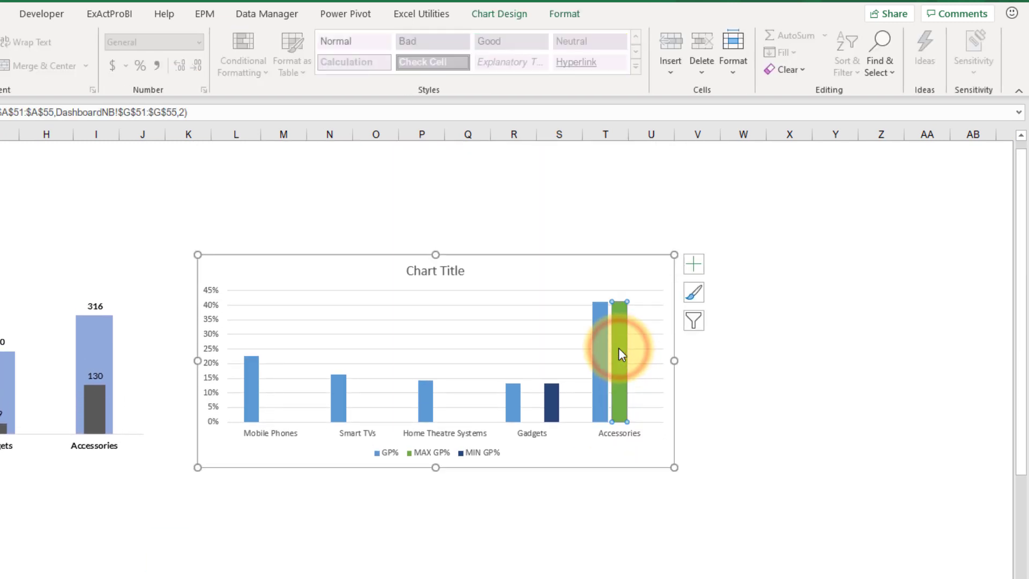
click(547, 396)
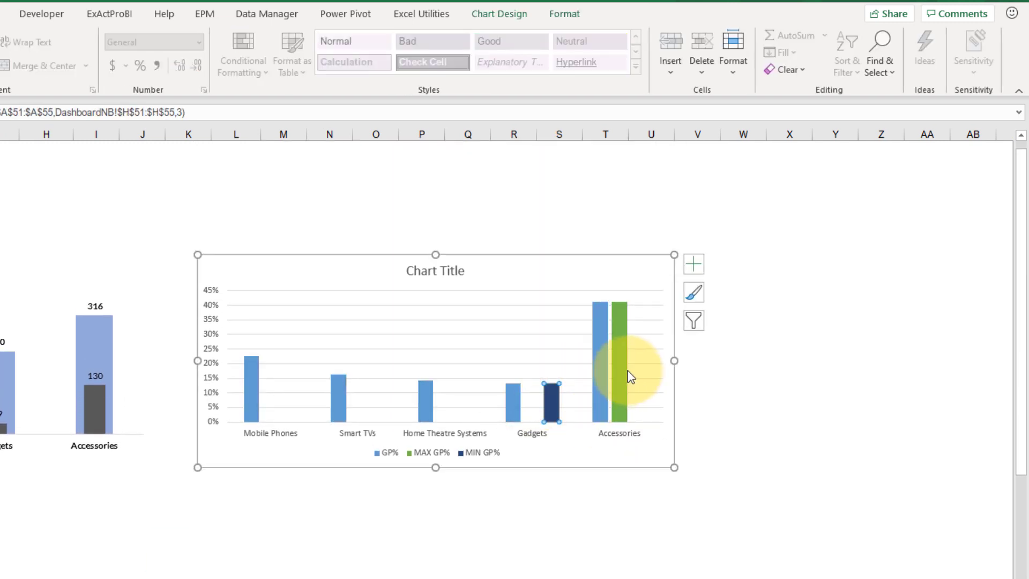
click(556, 398)
click(622, 363)
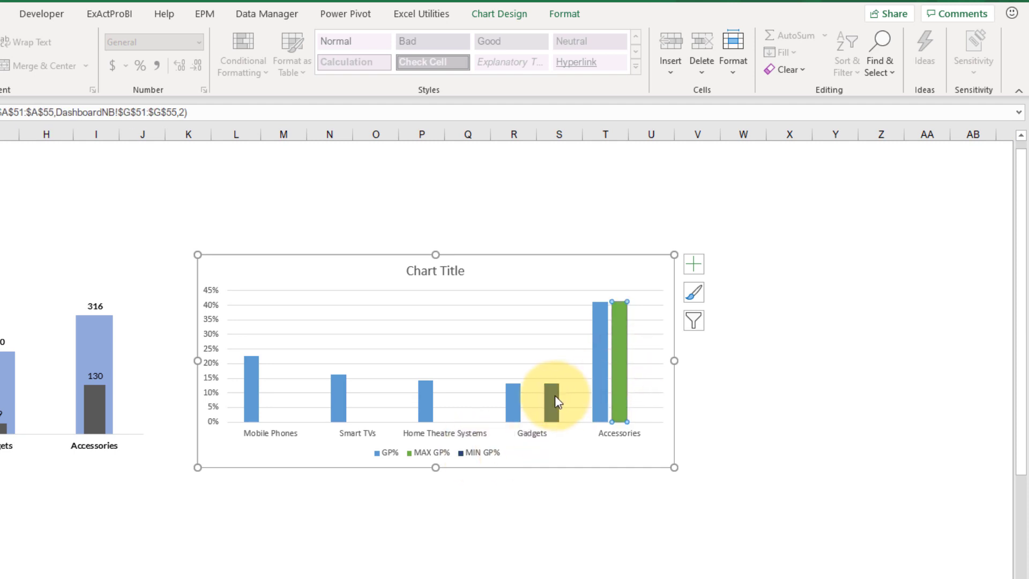
click(555, 401)
click(624, 381)
click(552, 401)
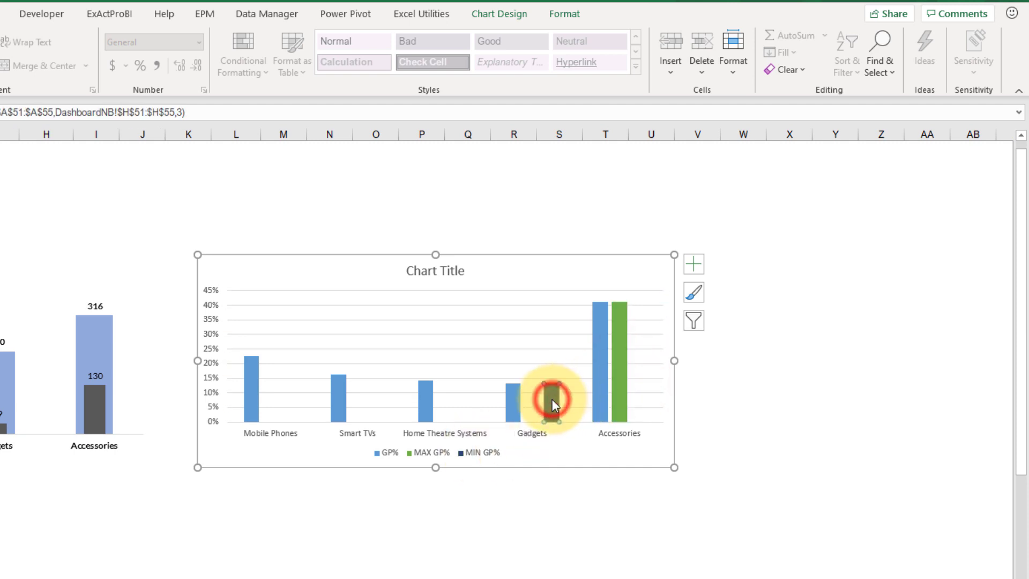
Step: Set the series overlap to 100% so the MAX GP% and MIN GP% columns cover the GP% columns
click(623, 359)
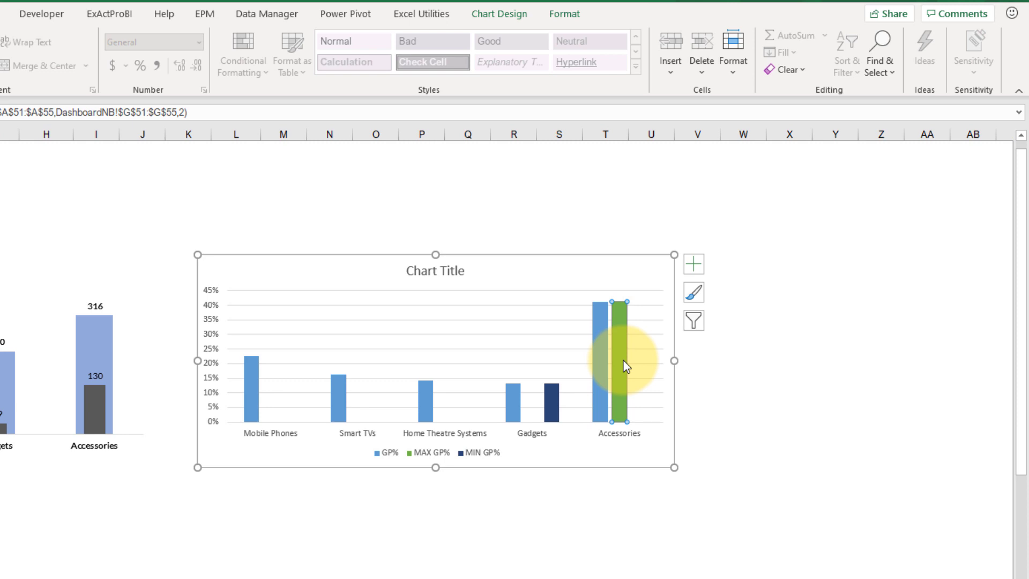
right_click(626, 366)
click(674, 516)
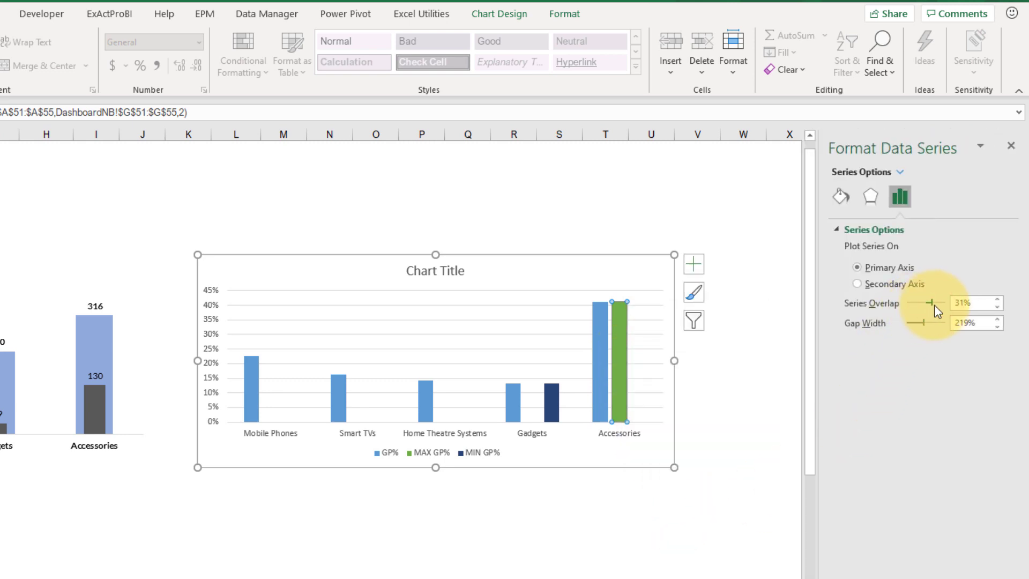
drag(935, 306, 941, 307)
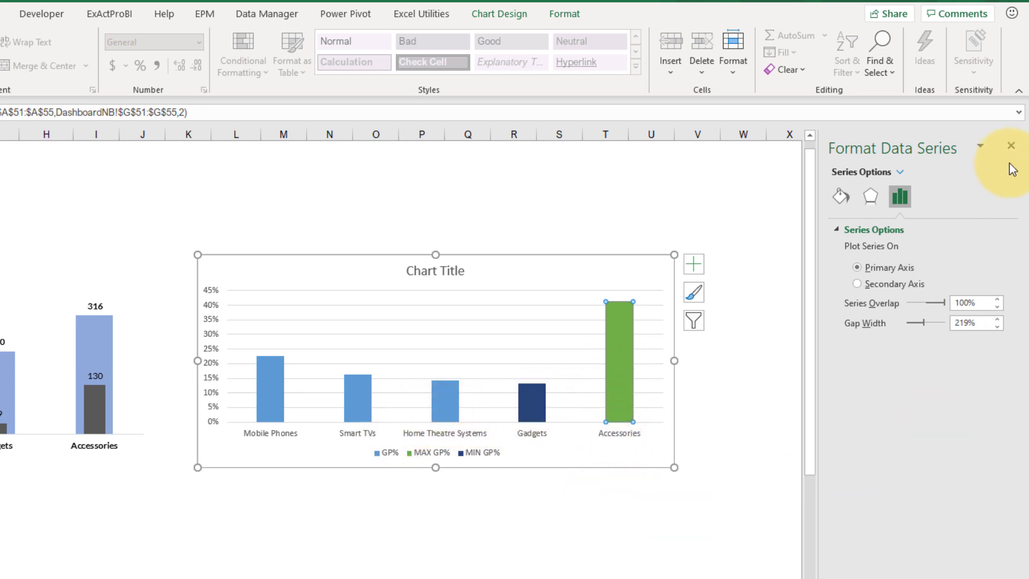
click(640, 357)
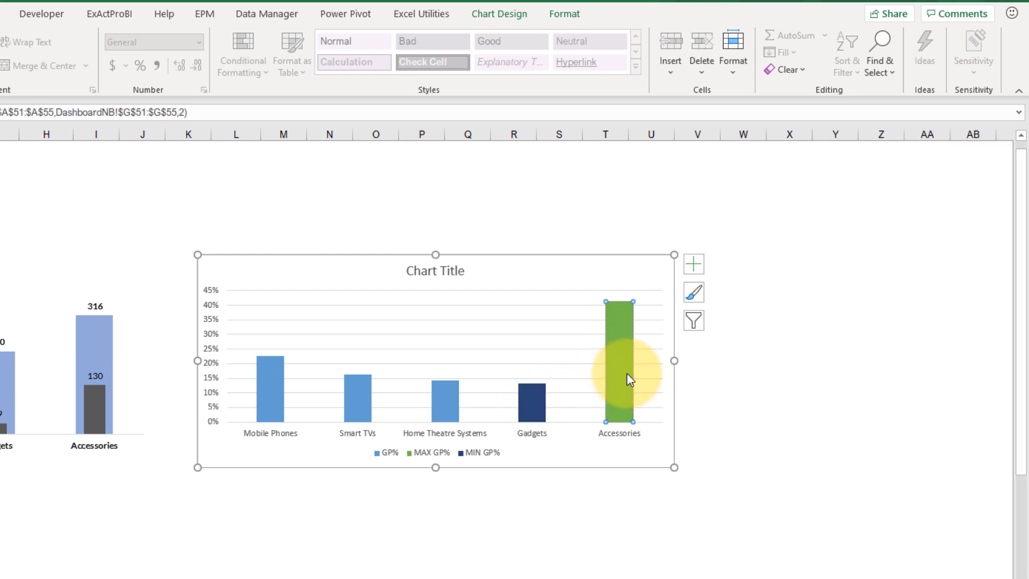
Step: Give the MAX GP% series a solid light green fill
click(533, 395)
click(618, 369)
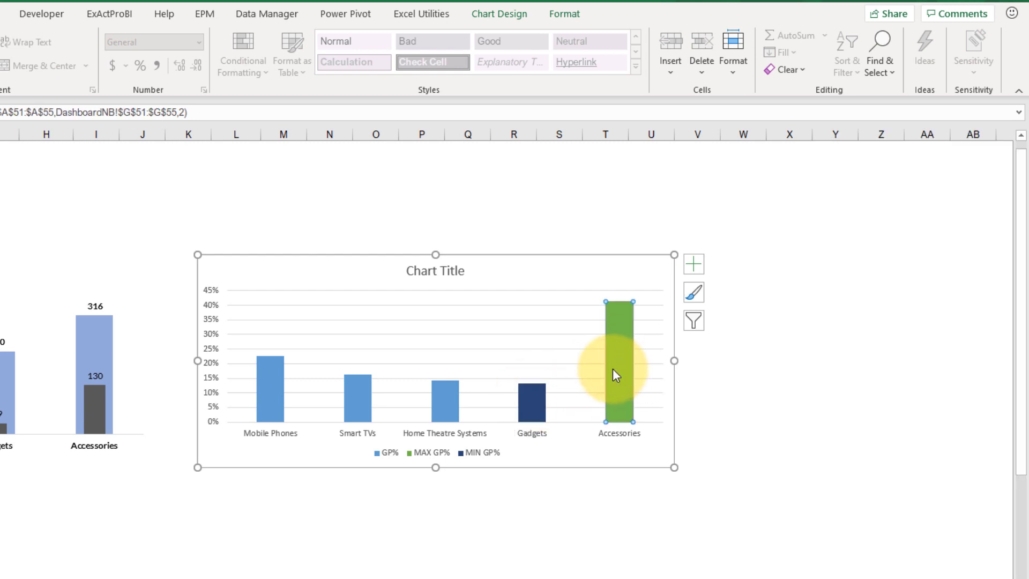
click(536, 390)
click(622, 365)
double_click(622, 363)
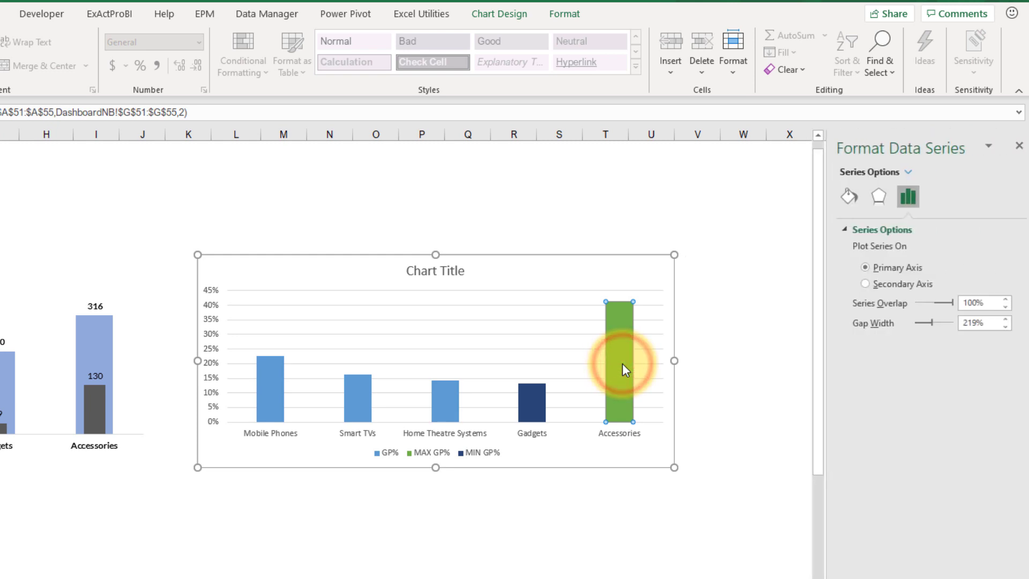
click(841, 197)
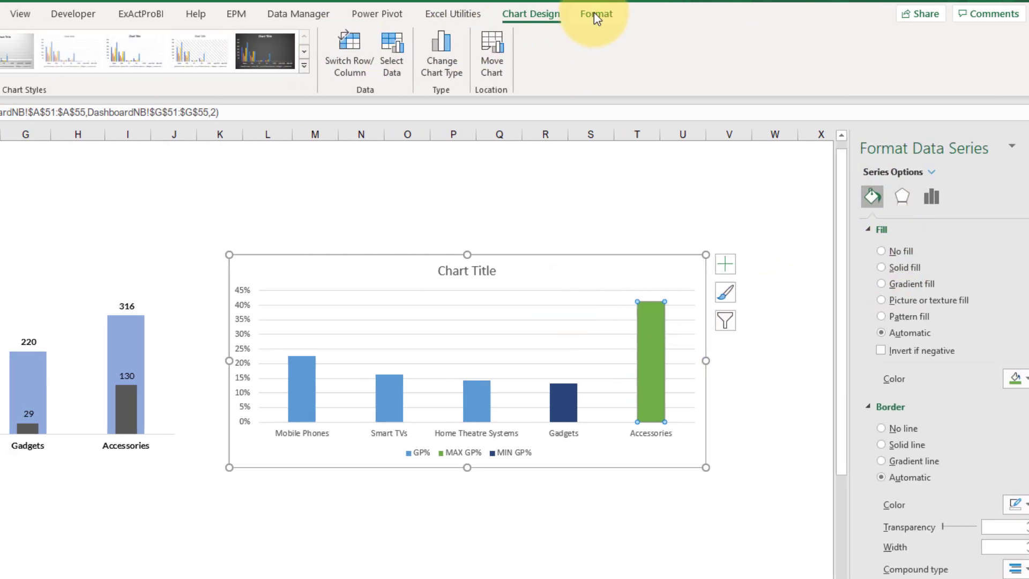
click(564, 13)
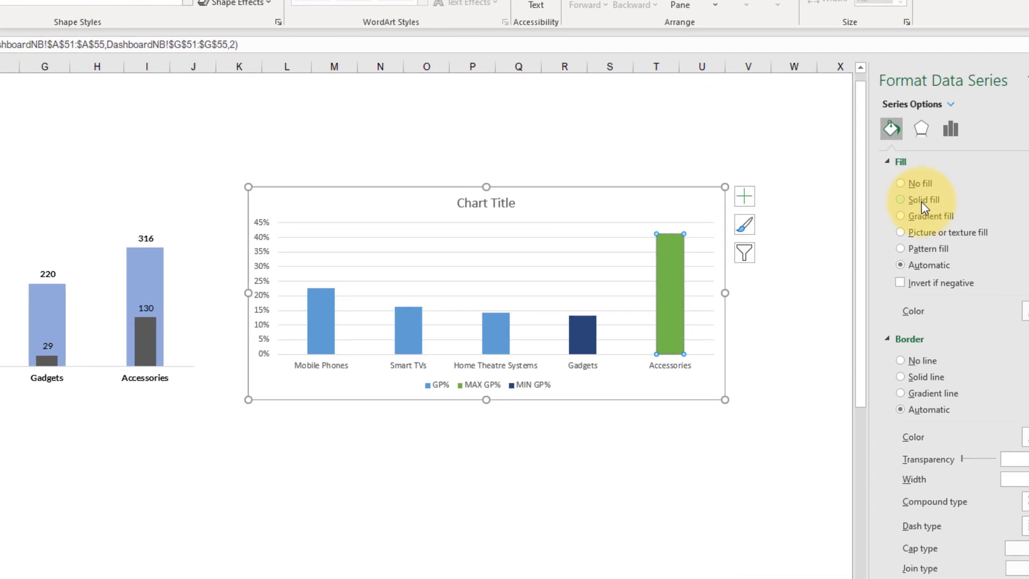
click(916, 200)
click(1024, 311)
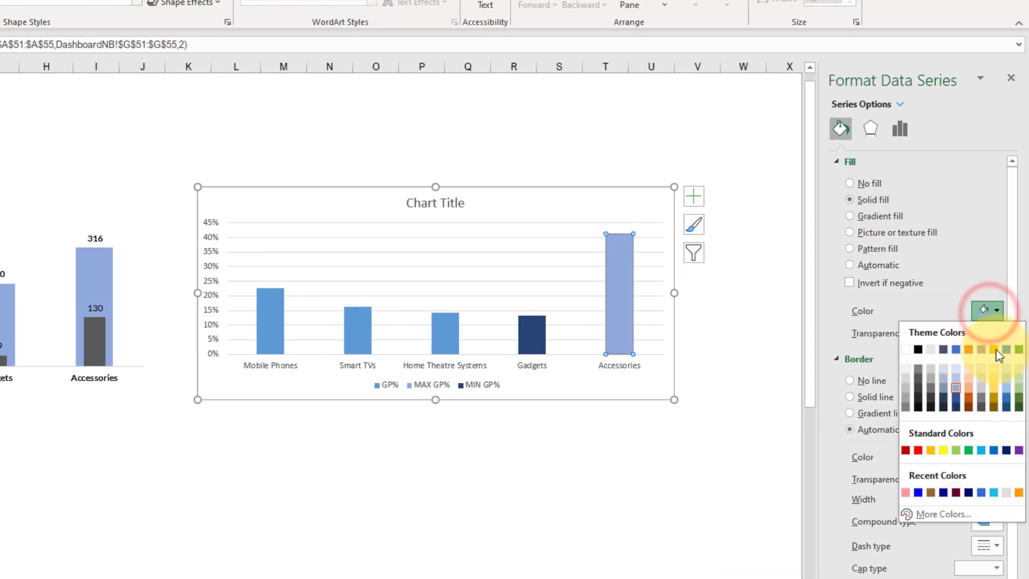
click(1018, 388)
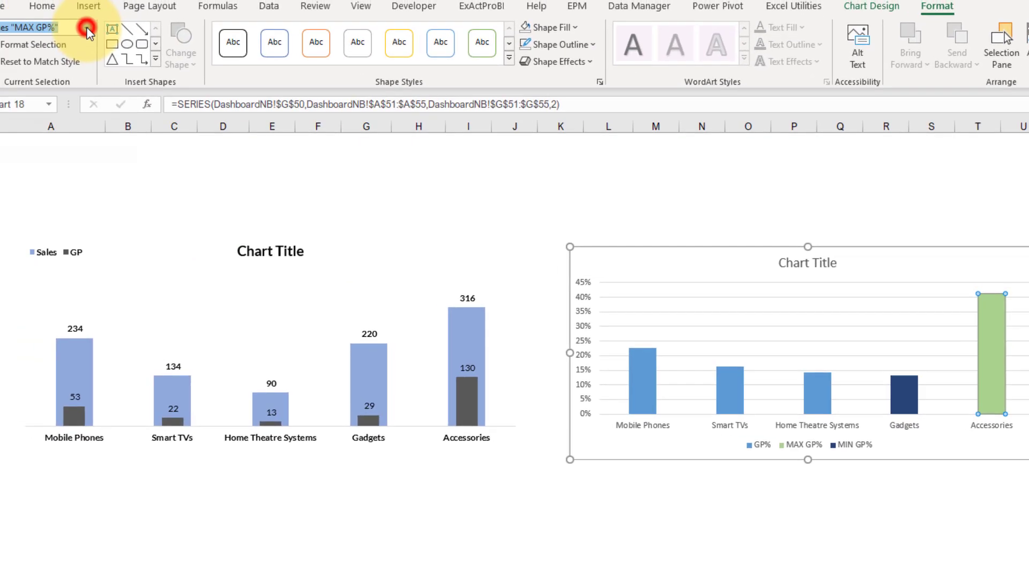
Step: Give the MIN GP% series a solid light orange fill
click(86, 36)
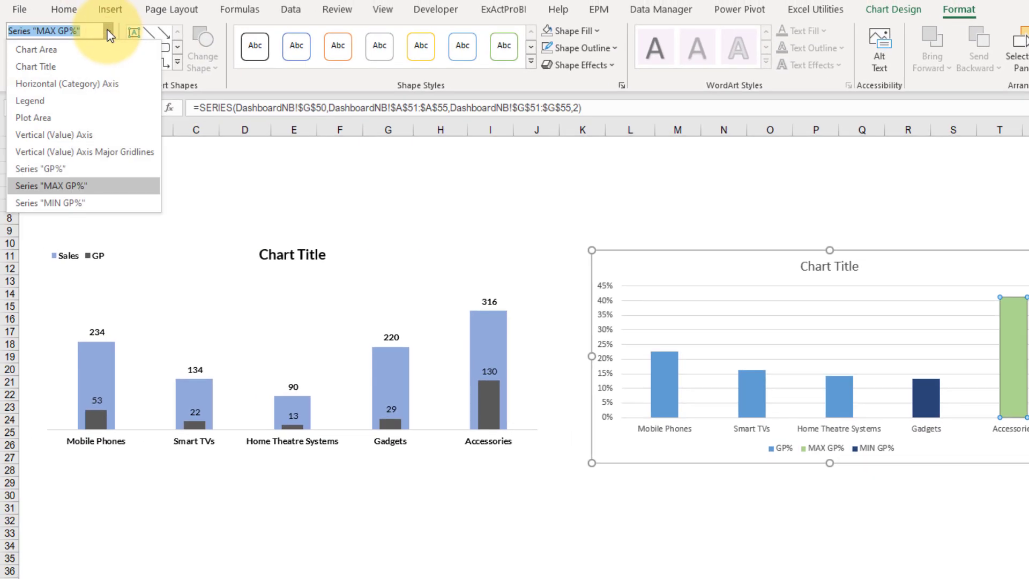
click(75, 202)
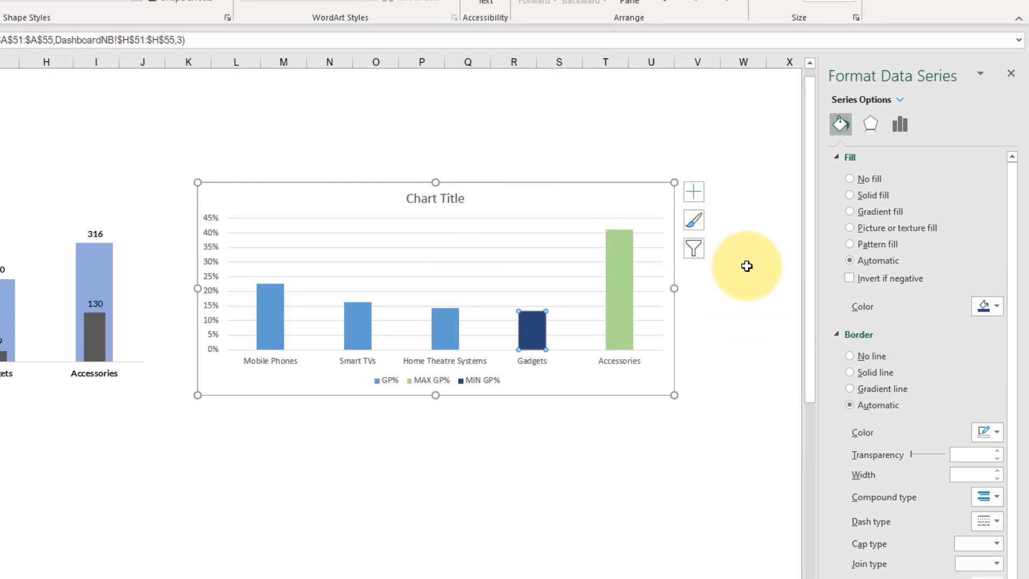
click(865, 196)
click(983, 306)
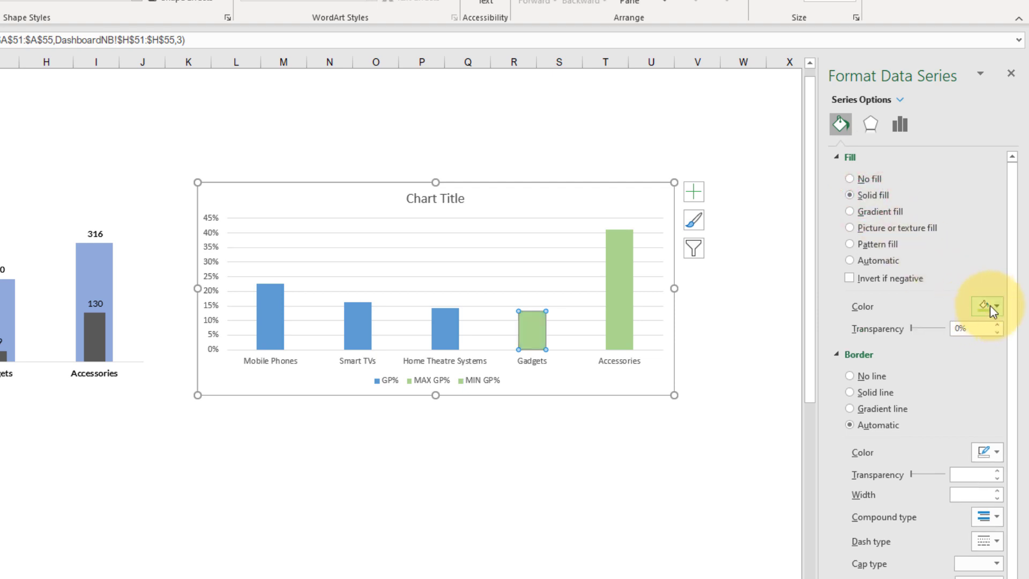
click(996, 306)
click(969, 384)
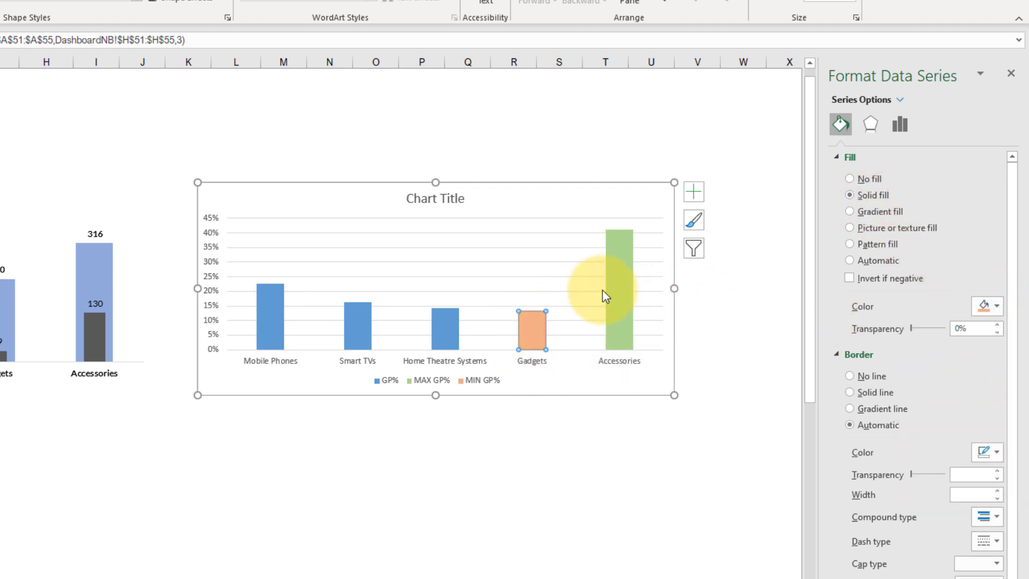
click(528, 334)
click(626, 304)
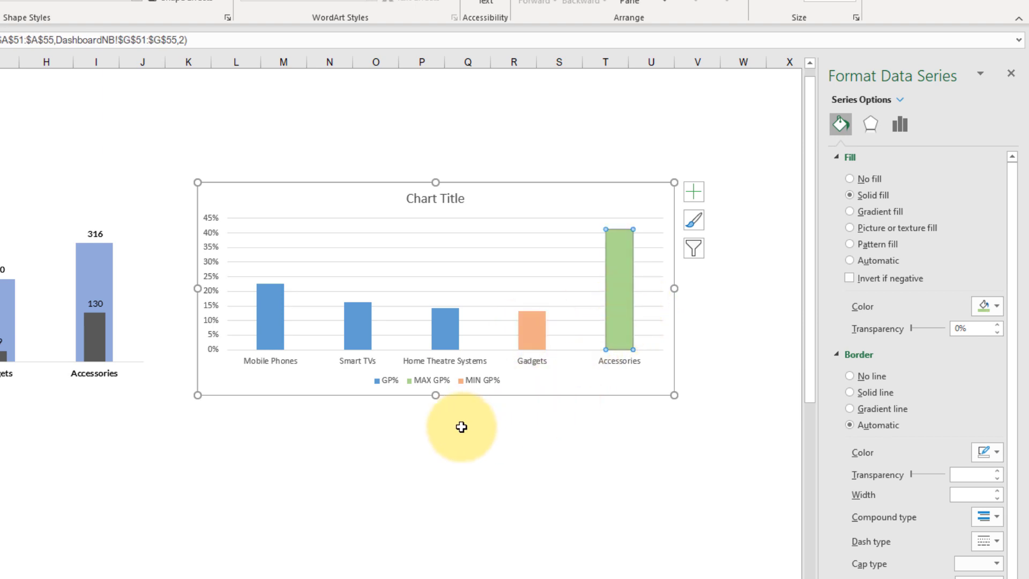
Step: Give the GP% series a solid light blue fill
click(434, 333)
click(358, 328)
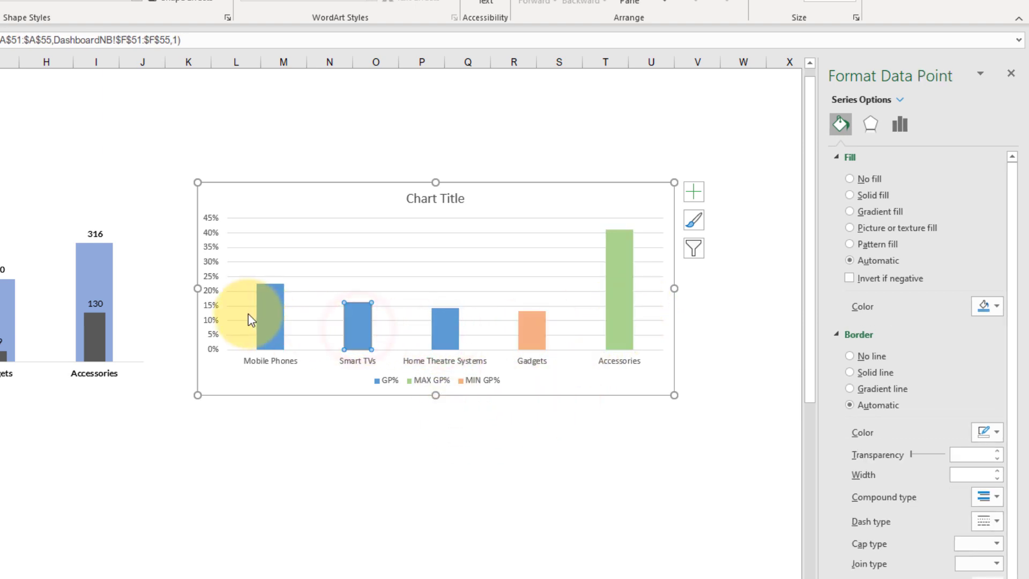
click(248, 314)
click(266, 314)
click(363, 320)
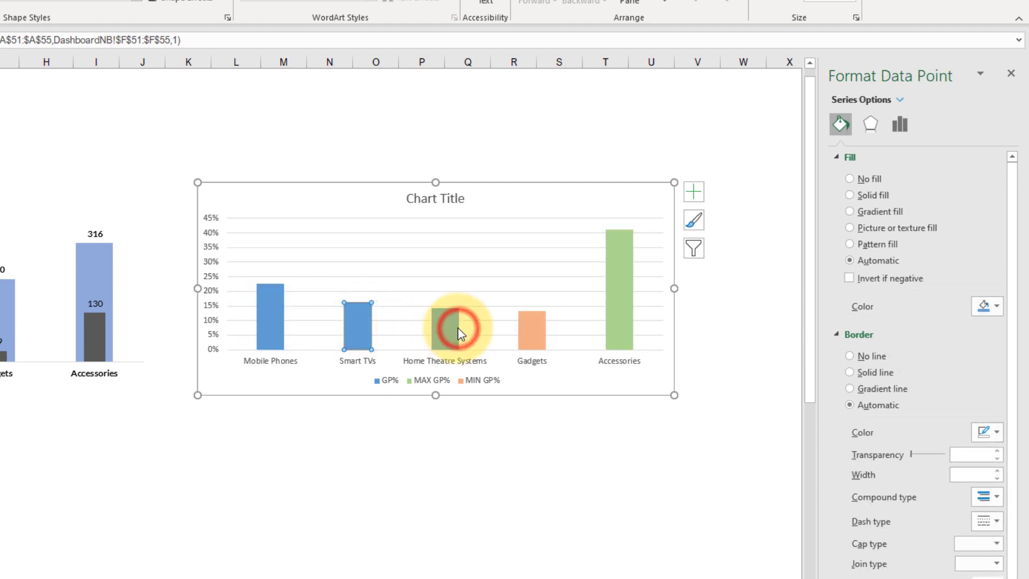
click(453, 438)
click(448, 336)
click(273, 320)
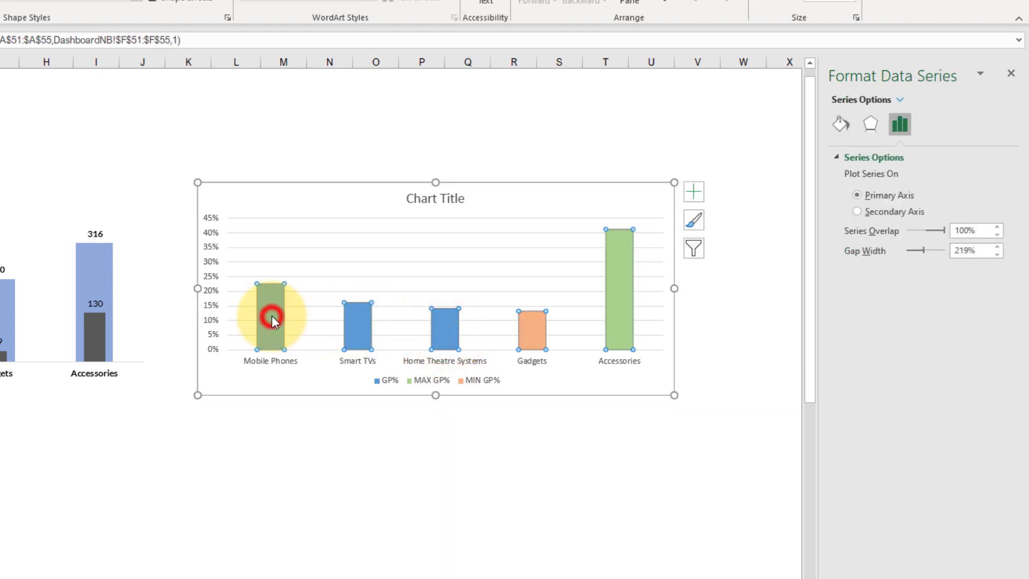
click(386, 454)
click(276, 315)
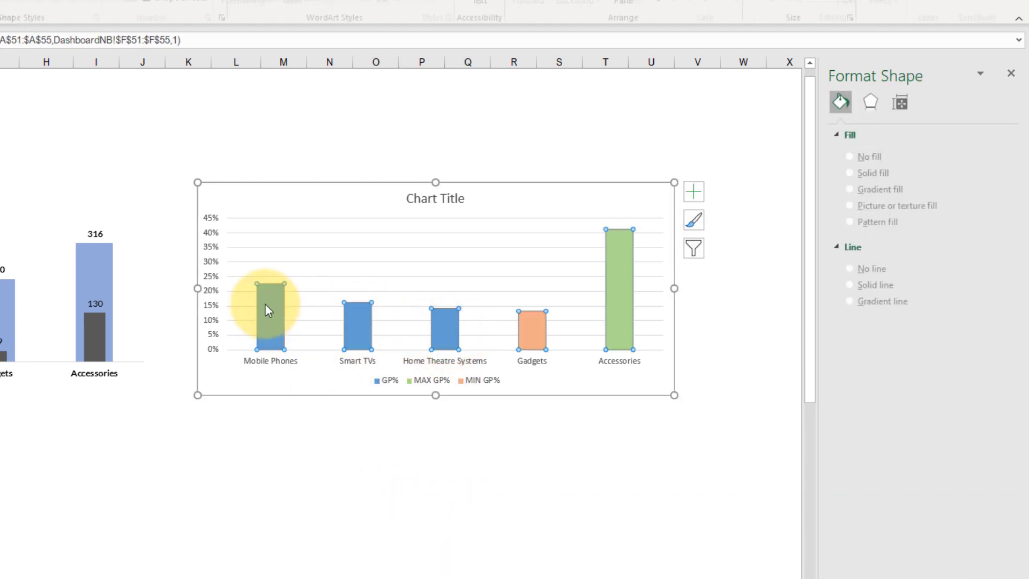
click(840, 125)
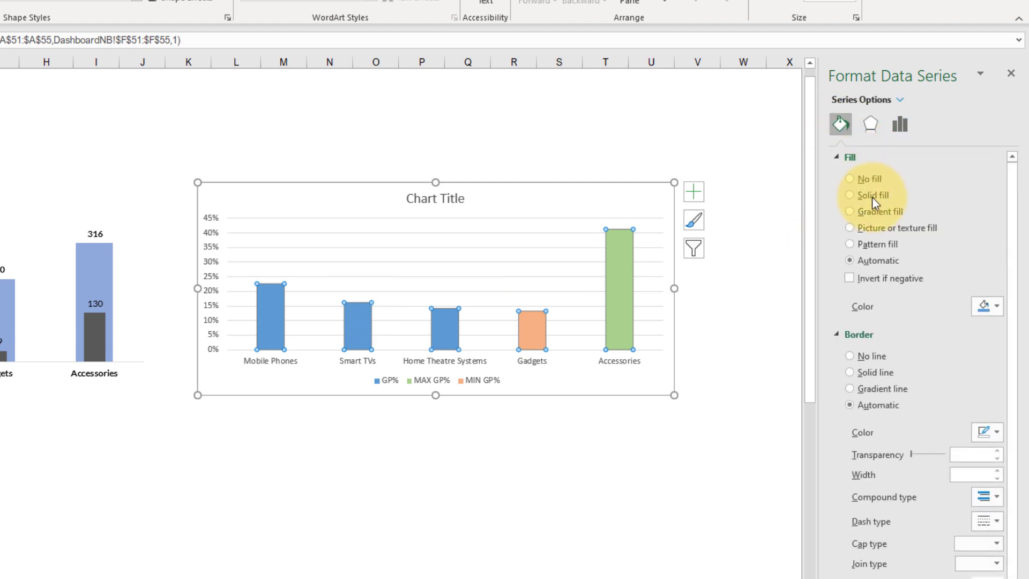
click(872, 195)
click(988, 306)
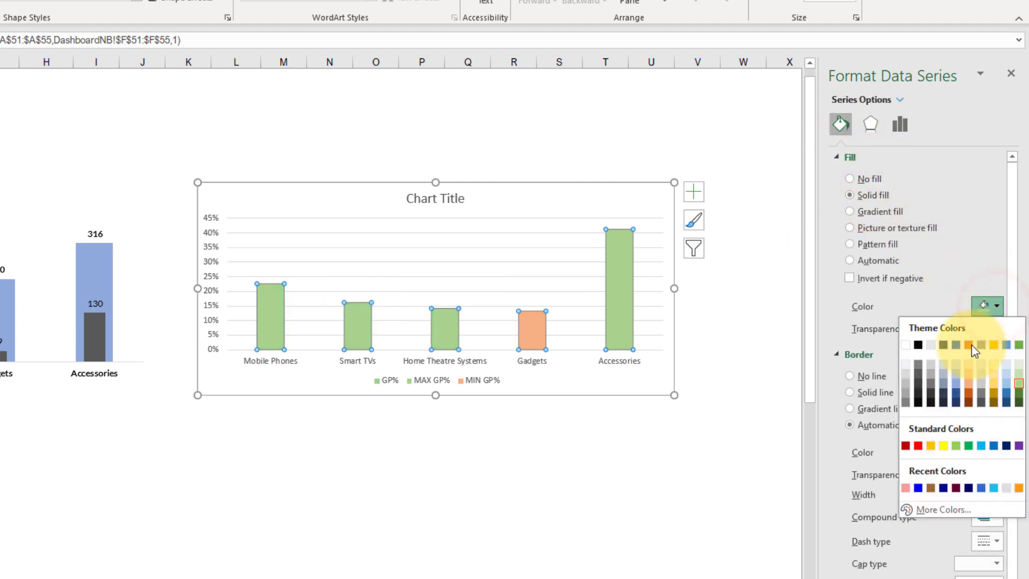
click(959, 374)
click(568, 492)
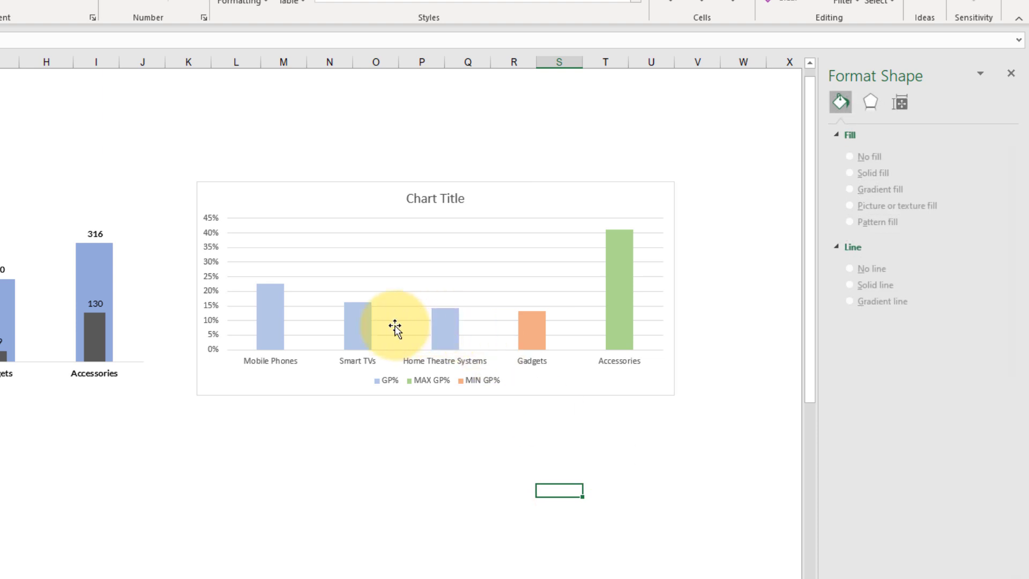
Step: Remove the major gridlines from the GP% chart
click(446, 327)
click(386, 465)
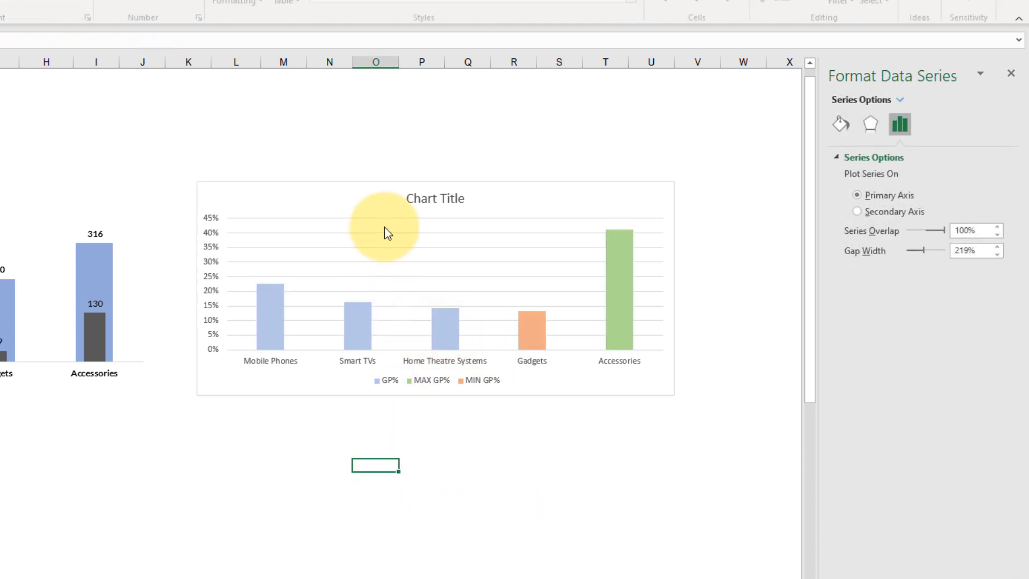
click(351, 180)
click(443, 248)
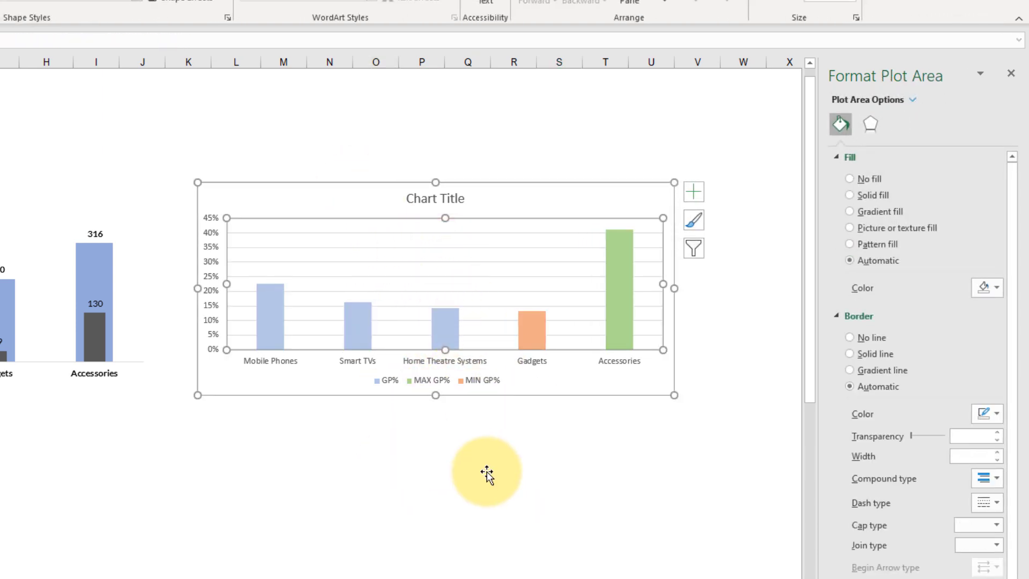
click(473, 262)
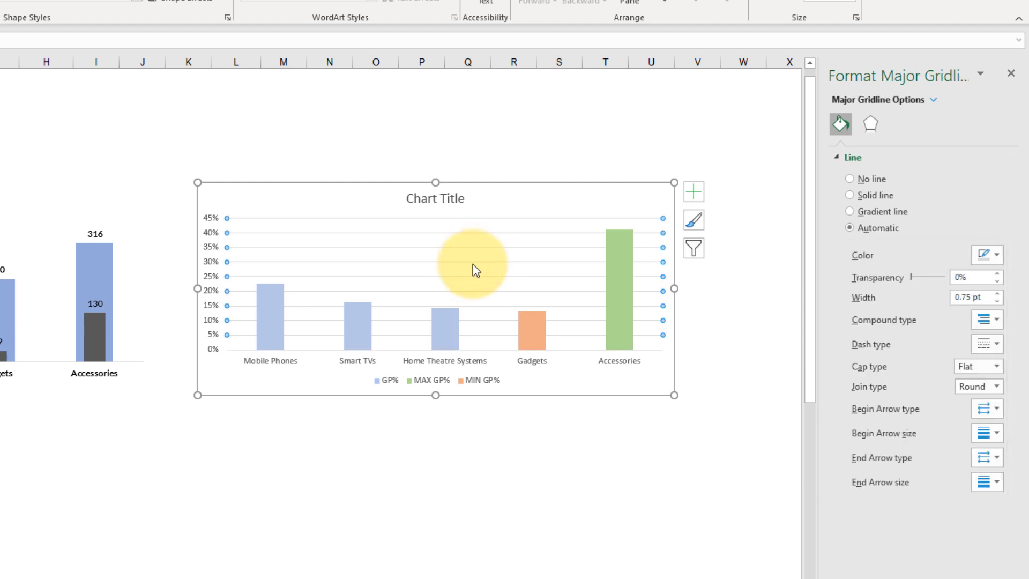
key(Delete)
Step: Set the GP% chart area to no fill and no outline
click(423, 199)
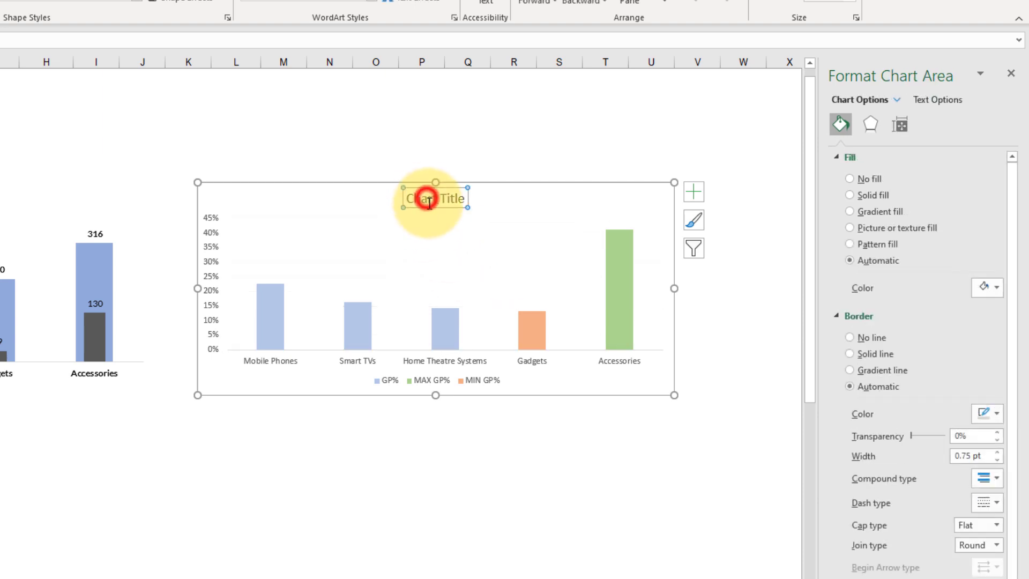
click(519, 189)
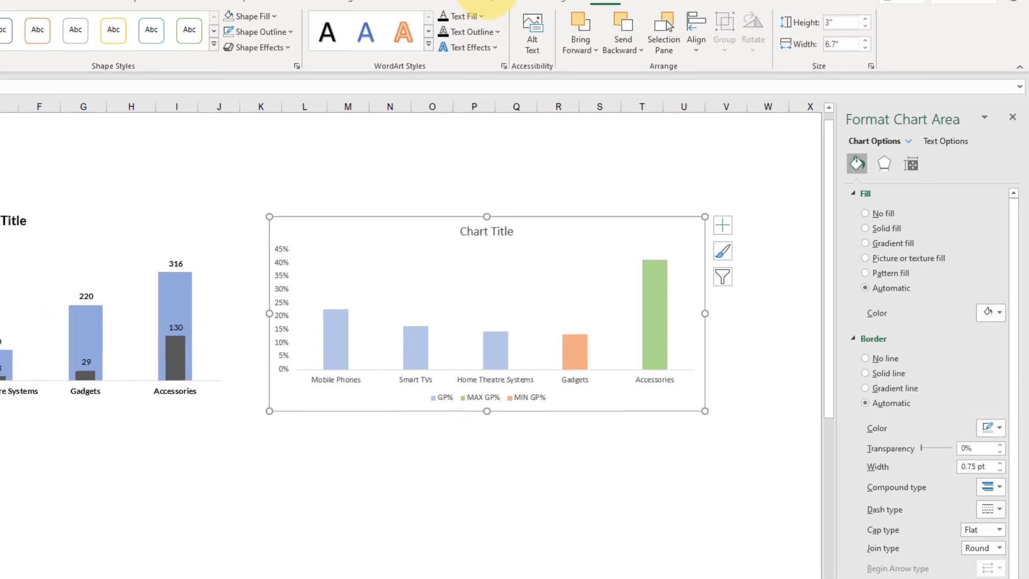
click(622, 13)
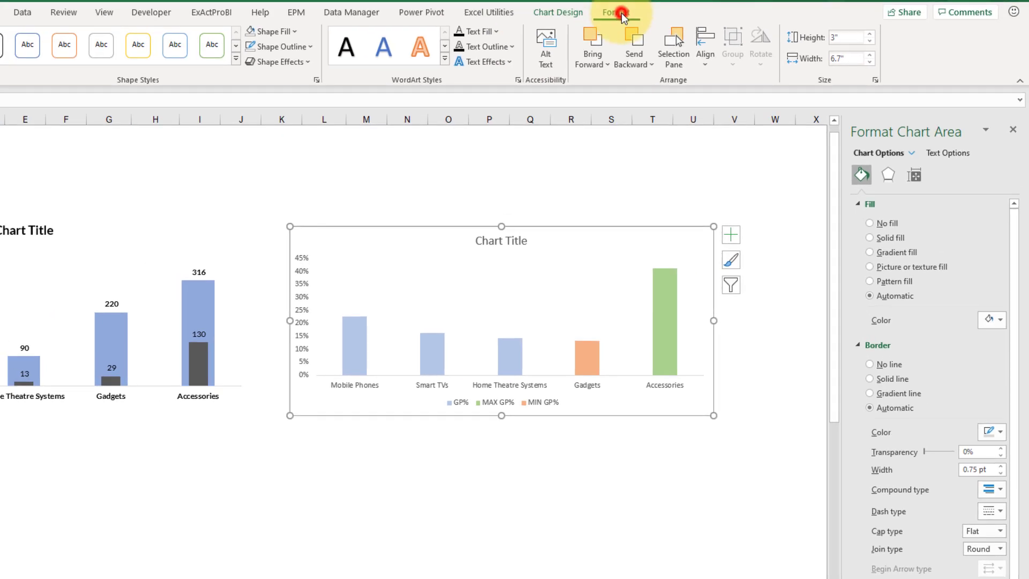
click(248, 29)
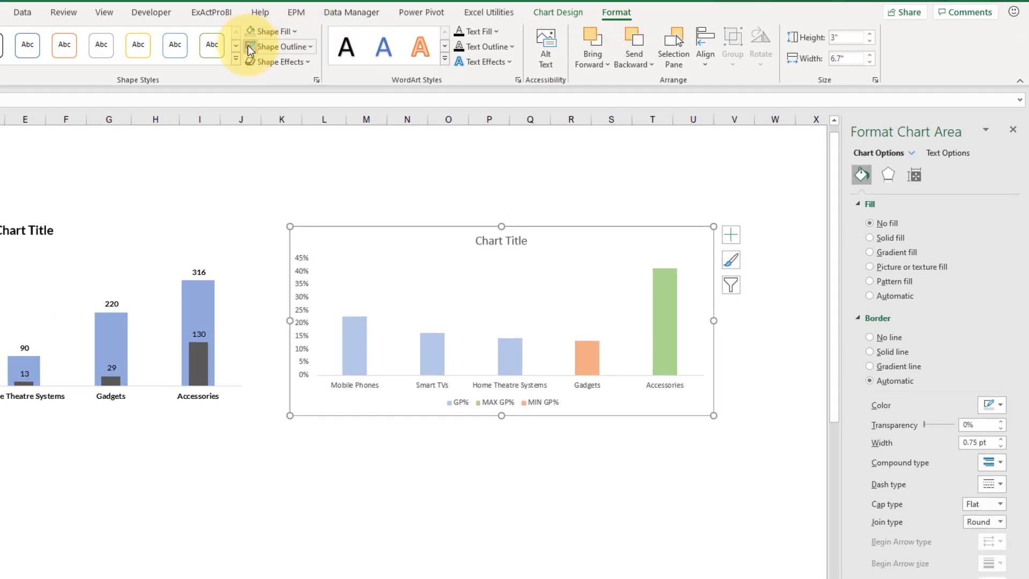
click(247, 47)
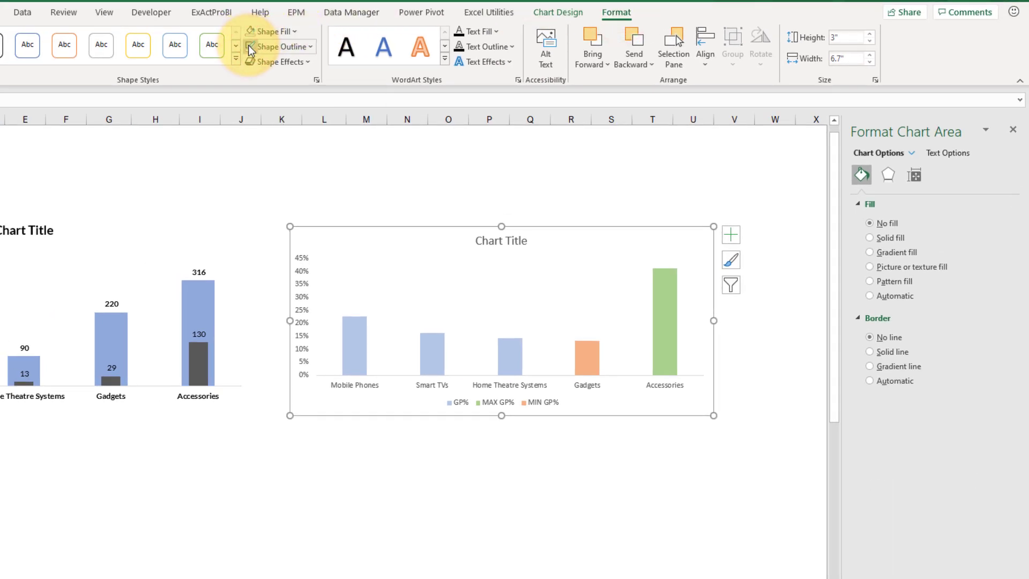
click(395, 474)
Step: Delete the GP% chart's vertical axis and widen the chart to 6.82 inches
click(302, 292)
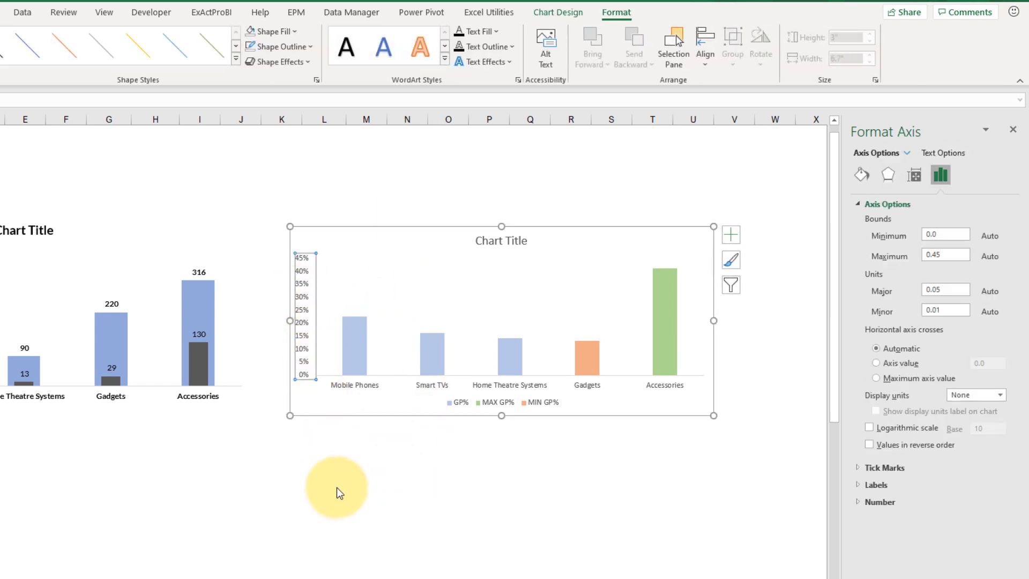
key(Delete)
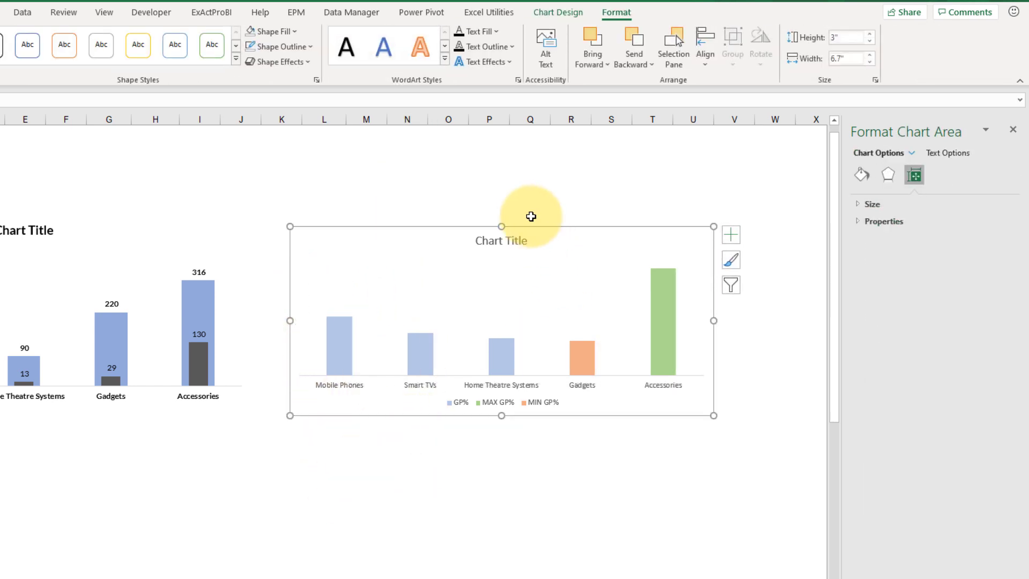
drag(541, 227, 555, 229)
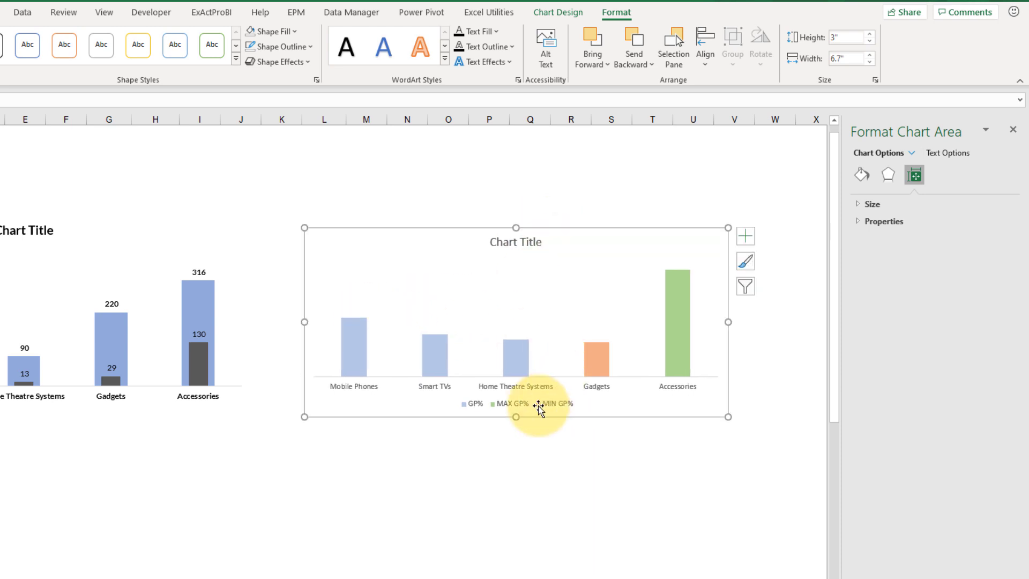
drag(728, 322, 735, 322)
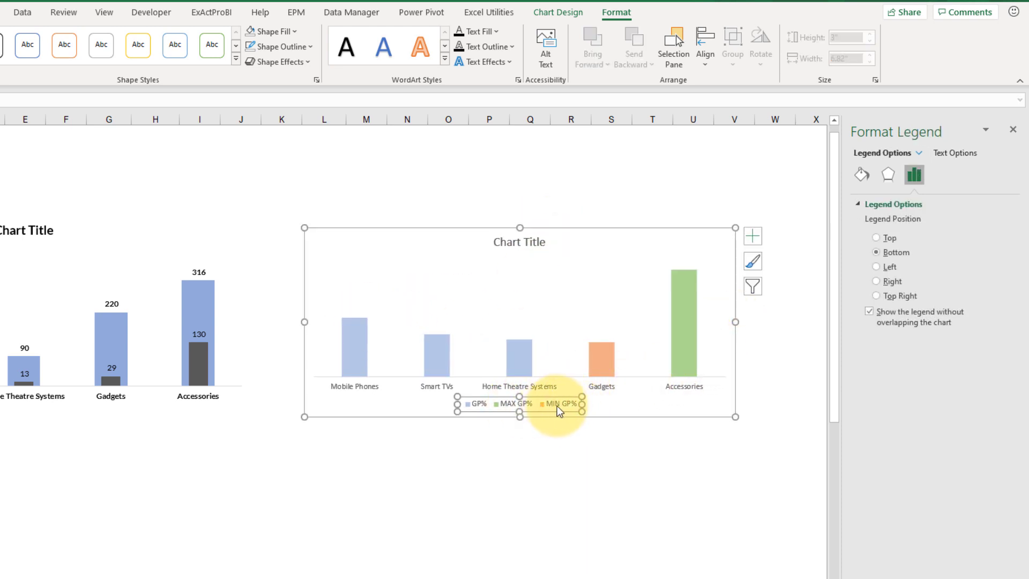
Step: Delete the legend and the title of the GP% chart
key(Delete)
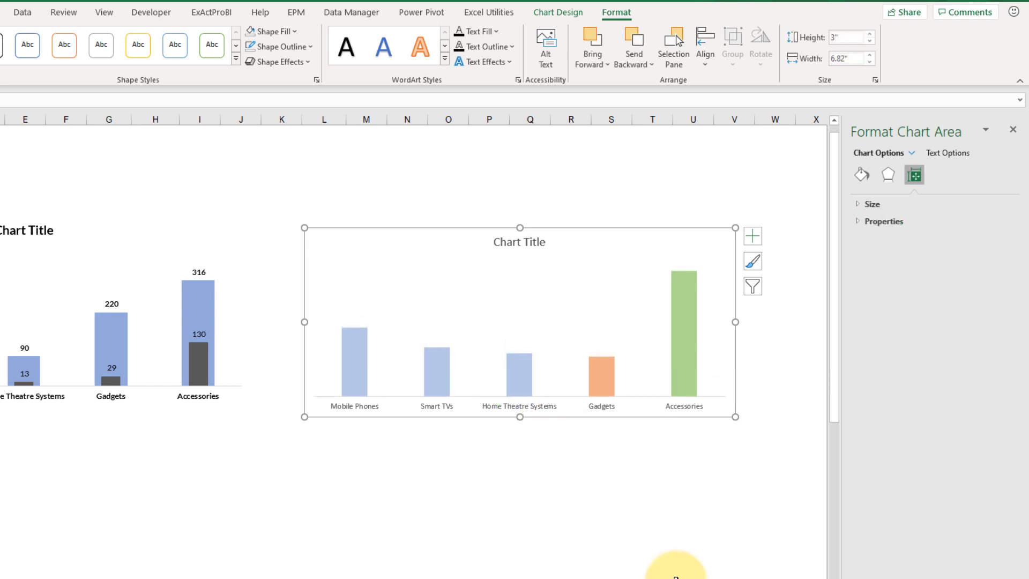
click(530, 246)
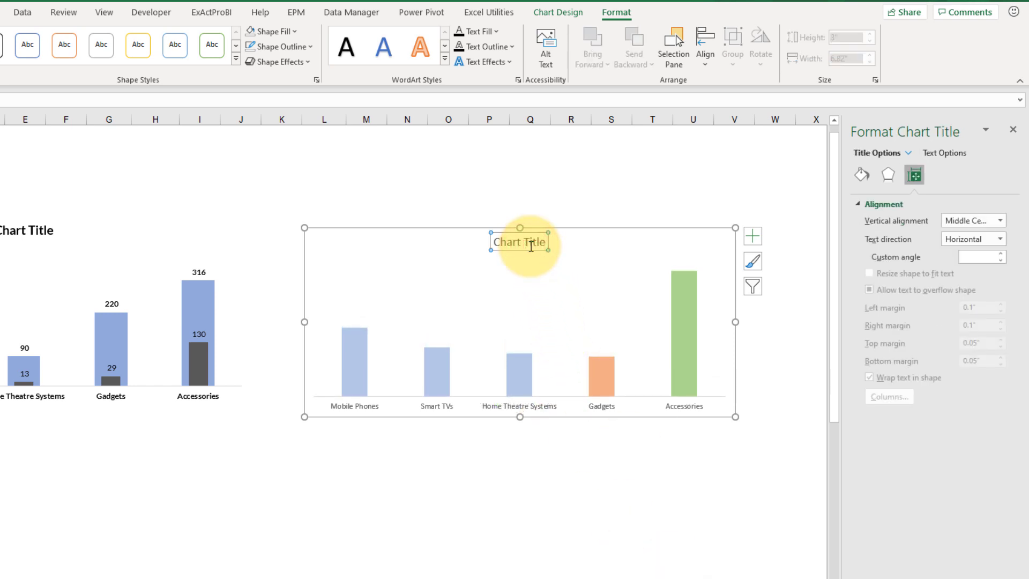
key(Delete)
Step: Reduce the GP% chart's height to 2.38 inches and move it directly below the Sales and GP chart
click(639, 261)
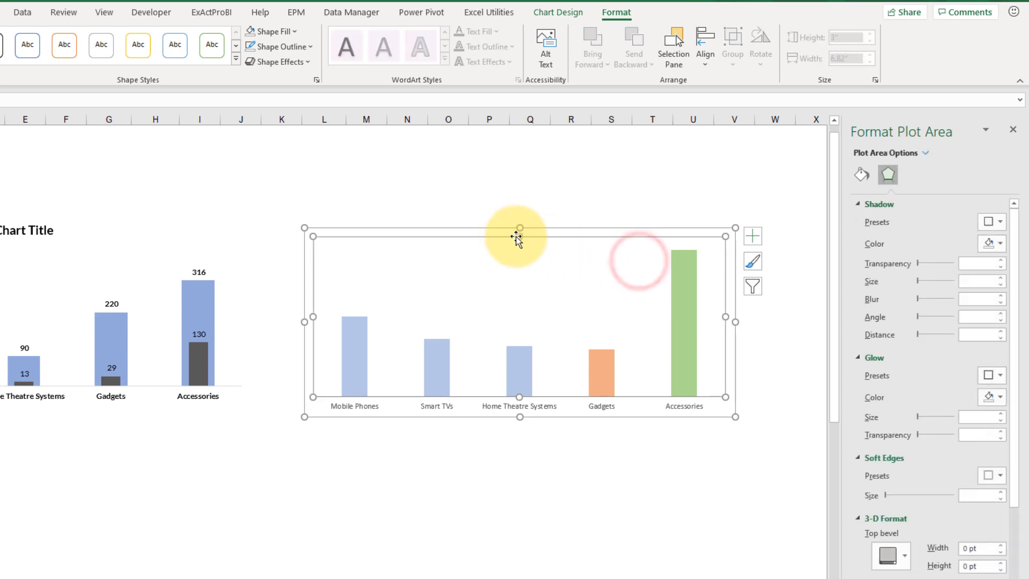
drag(519, 228, 522, 267)
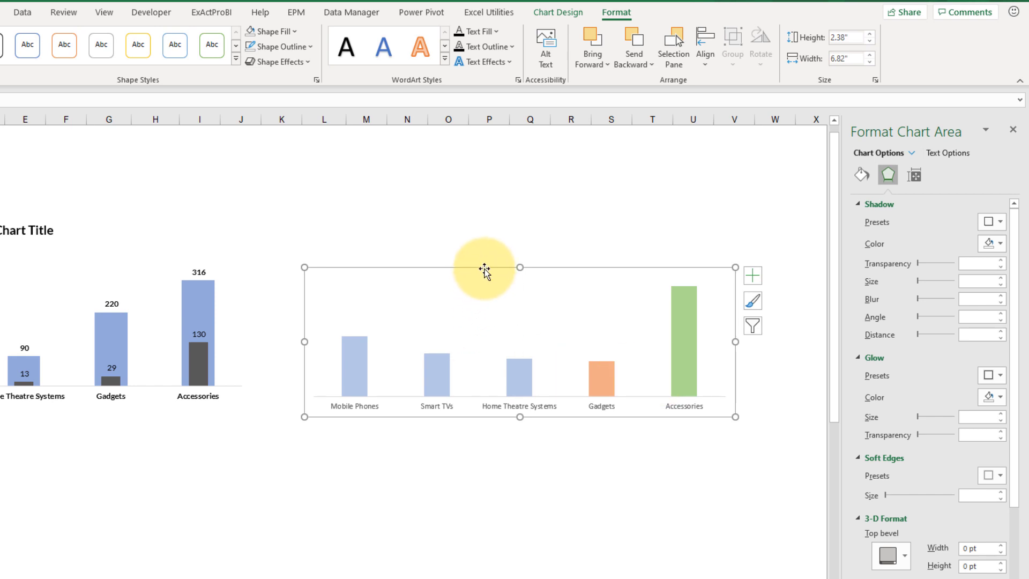
drag(484, 269, 0, 405)
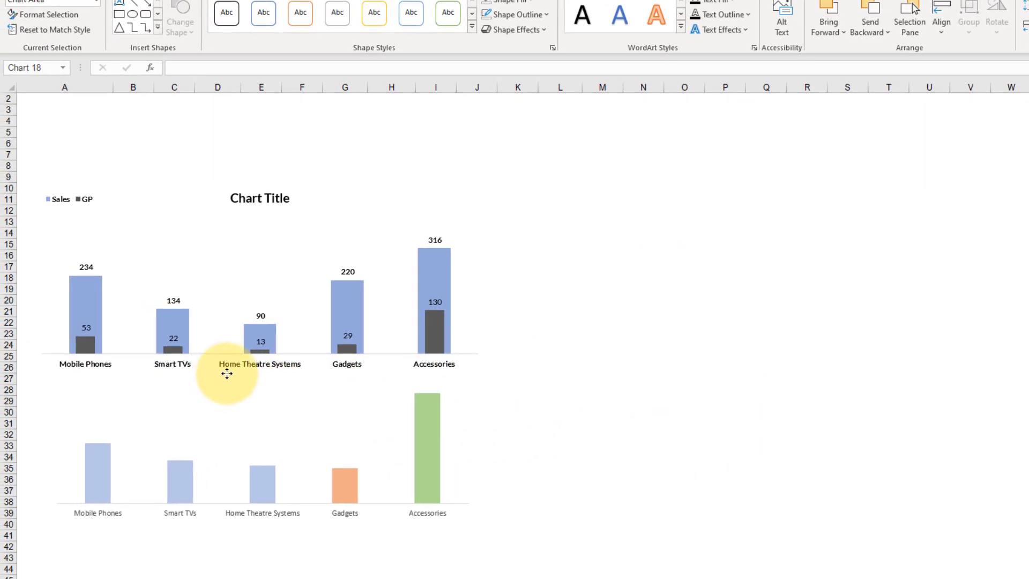
mouse_move(227, 374)
mouse_down()
mouse_move(207, 363)
mouse_move(218, 364)
mouse_up()
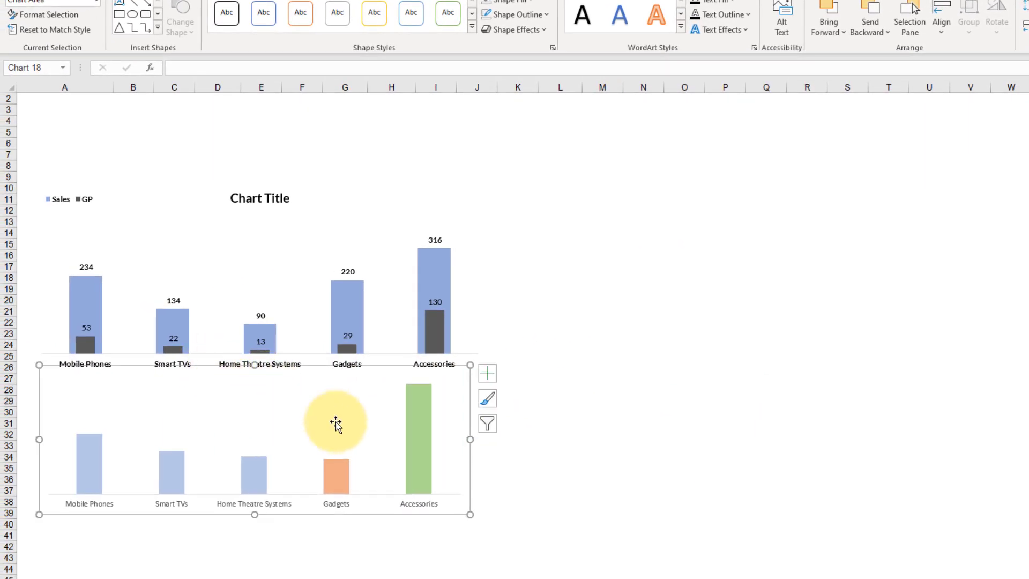
Step: Add data labels to the whole GP% series so every product column is labelled
click(599, 422)
click(417, 395)
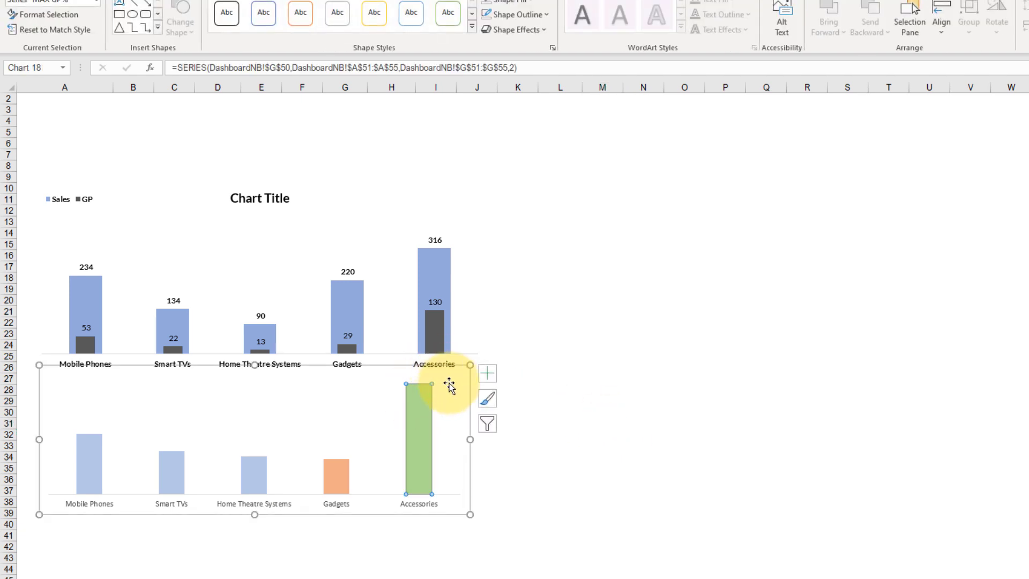
right_click(425, 417)
click(693, 458)
click(253, 466)
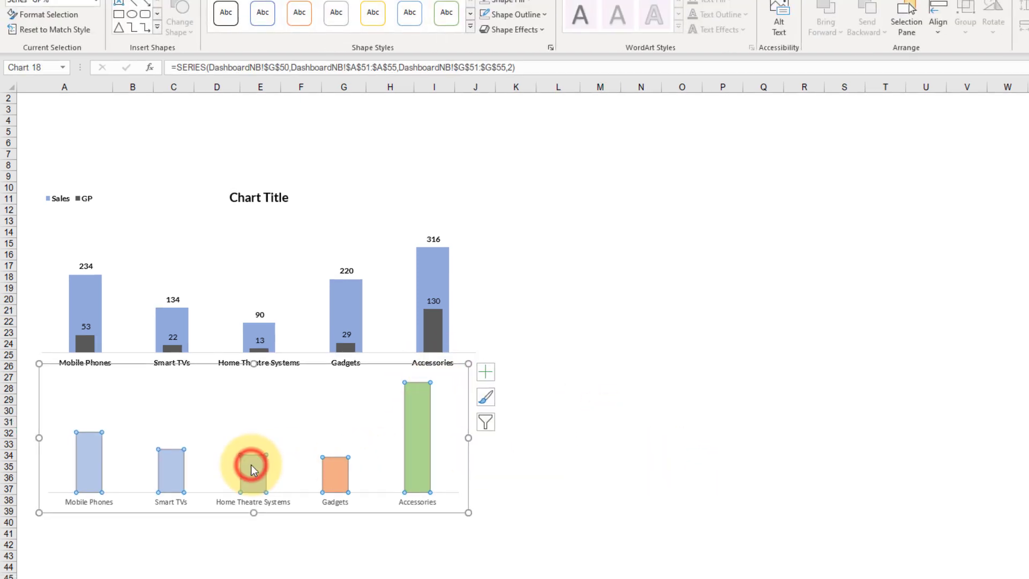
right_click(252, 469)
click(282, 535)
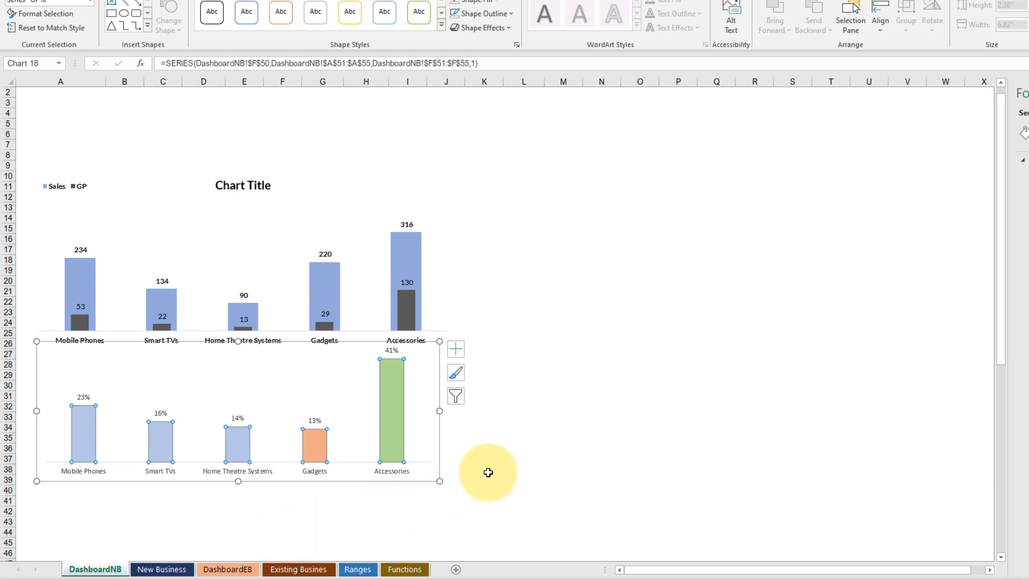
click(391, 350)
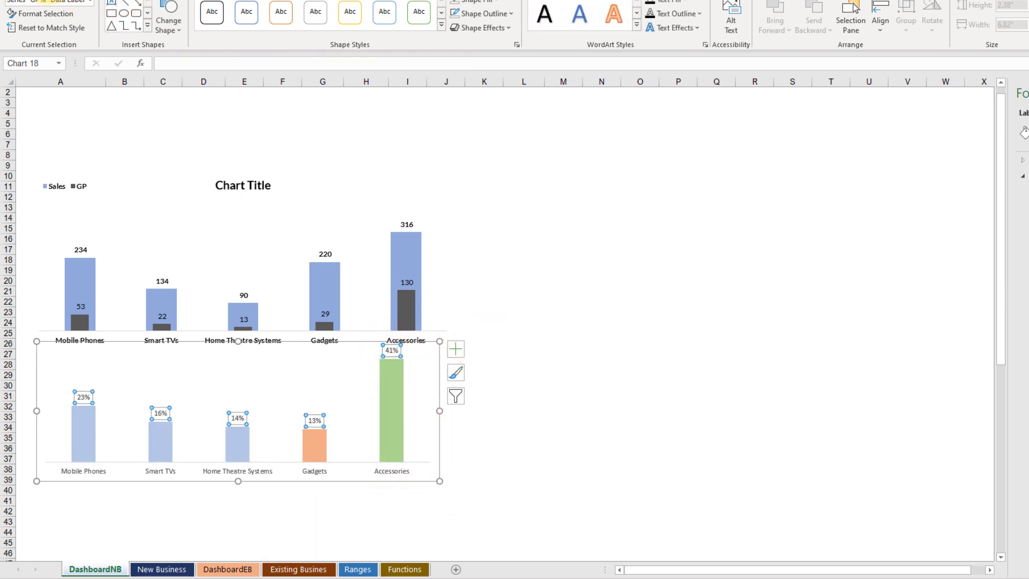
click(787, 409)
Step: Widen the GP% chart to match the Sales and GP chart and line up its product columns under that chart's columns
click(278, 388)
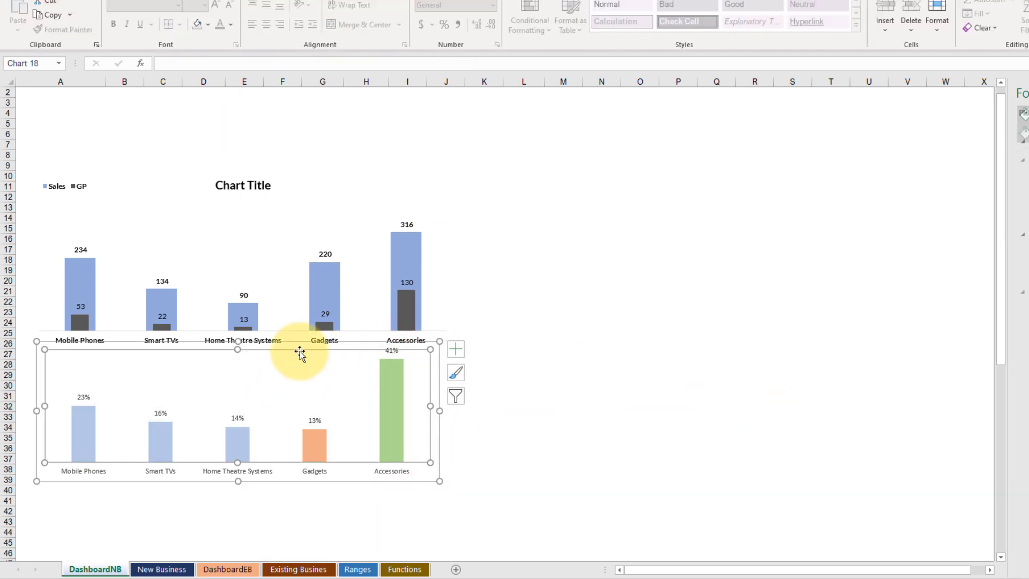
drag(296, 343, 291, 241)
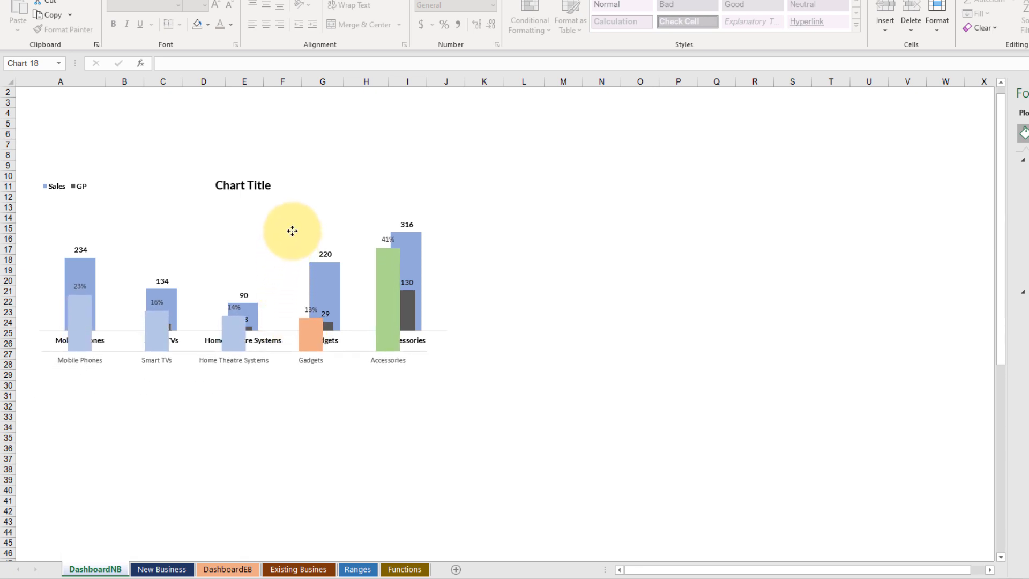
click(292, 231)
drag(437, 301, 447, 299)
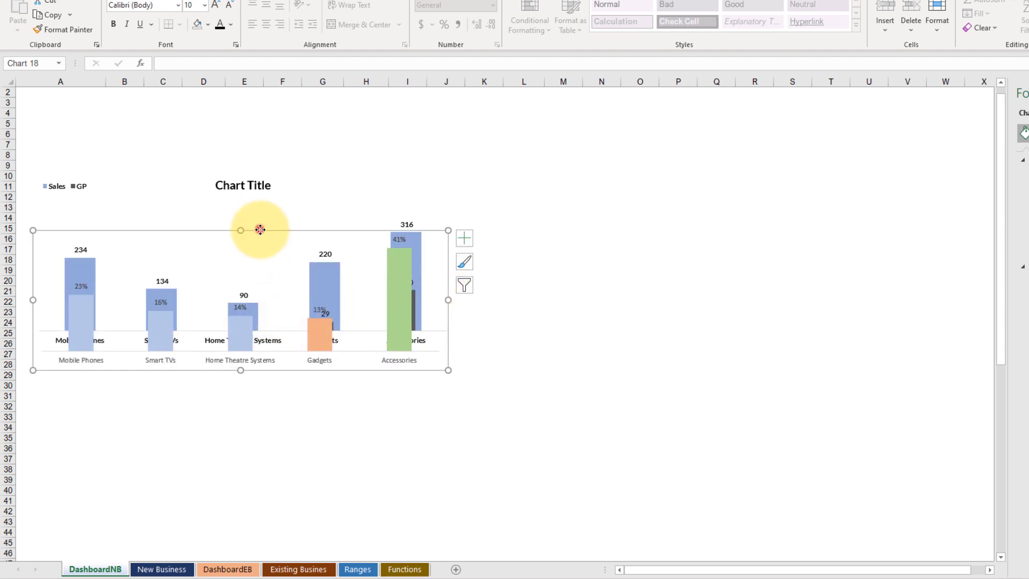
drag(260, 230, 257, 232)
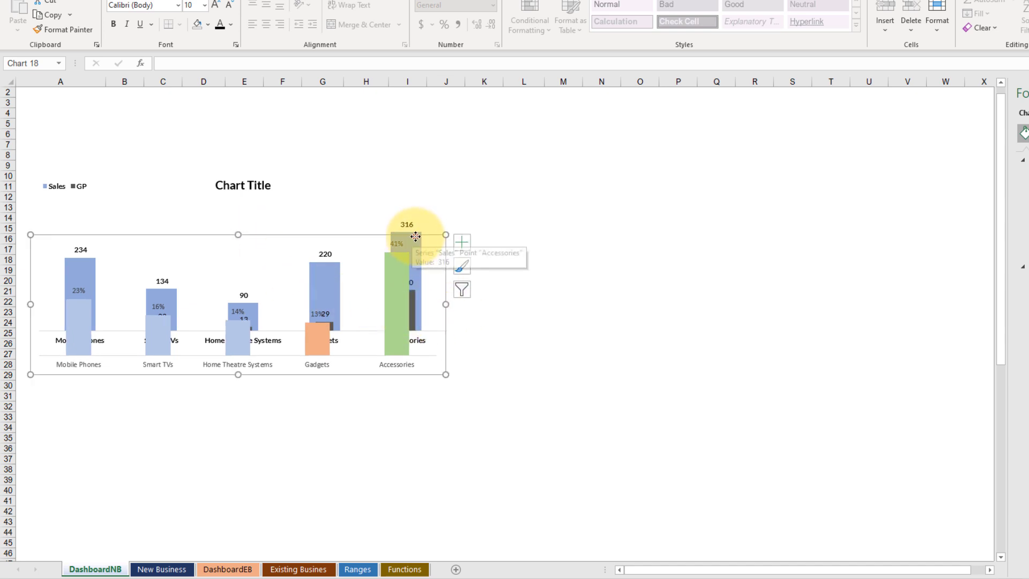
mouse_move(415, 236)
mouse_down()
mouse_move(421, 341)
mouse_move(421, 289)
mouse_up()
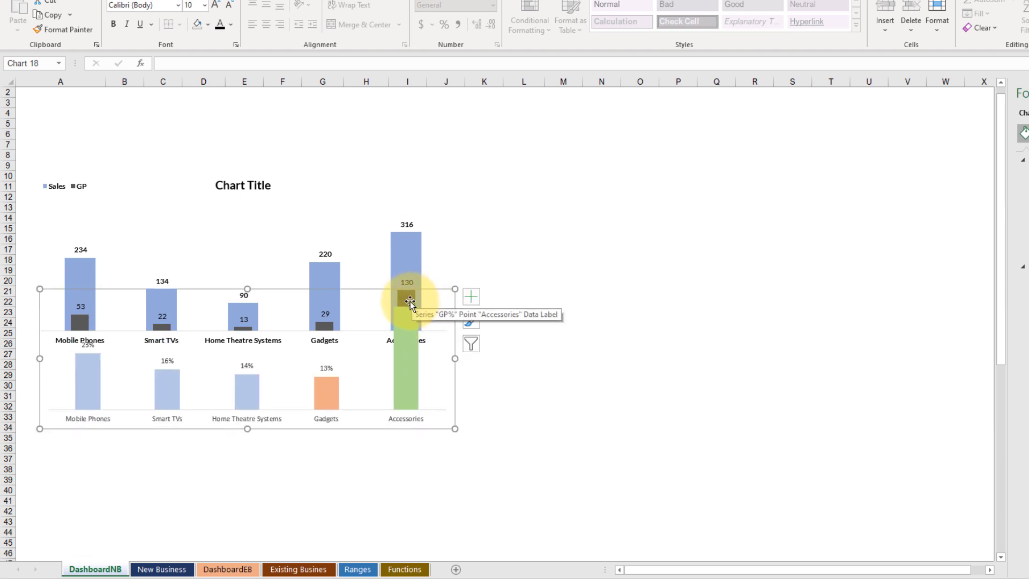
click(411, 248)
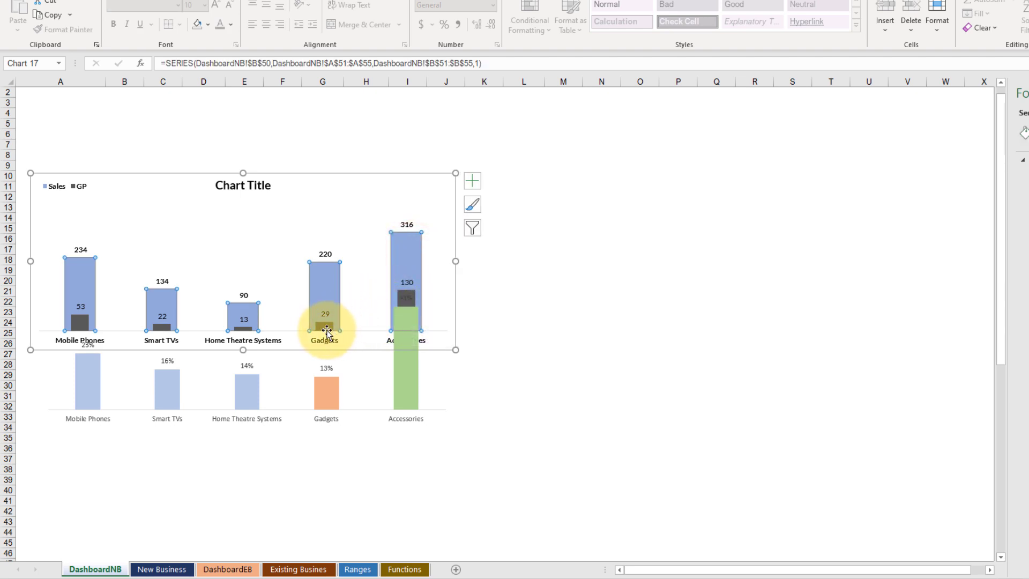
Step: Narrow the GP% chart's columns by raising the series gap width to about 292%
click(322, 403)
click(400, 378)
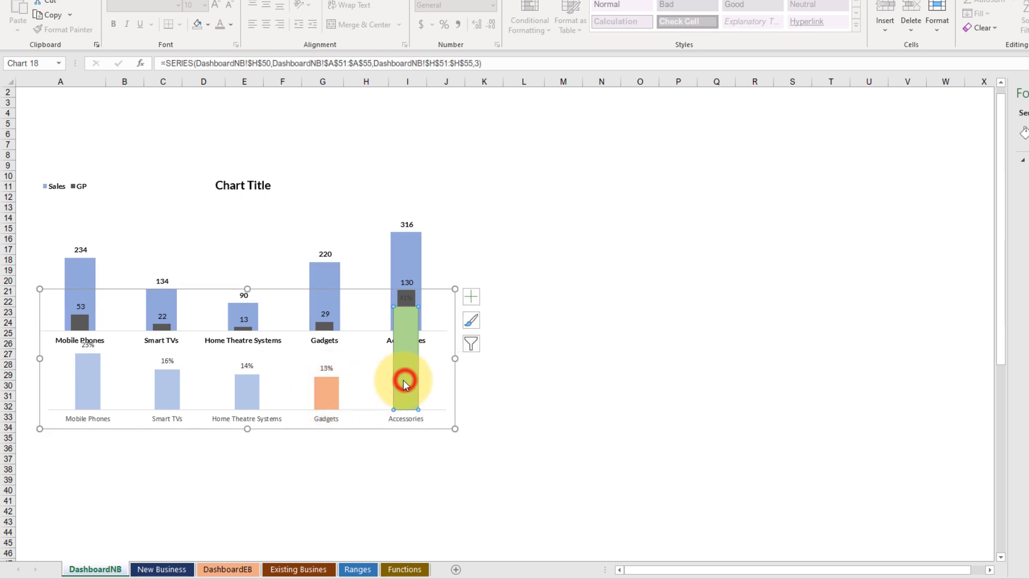
click(258, 395)
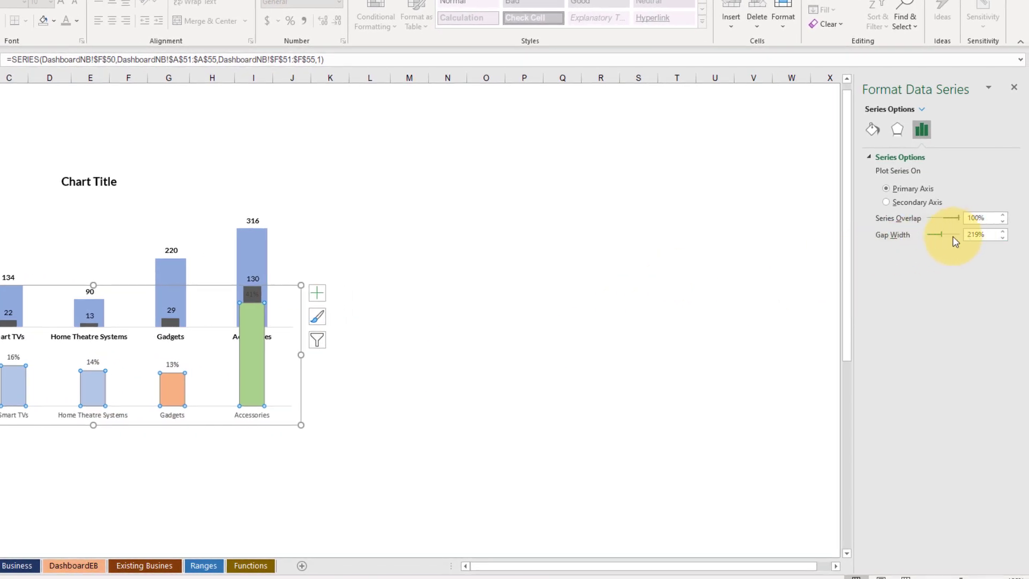
drag(941, 236, 945, 235)
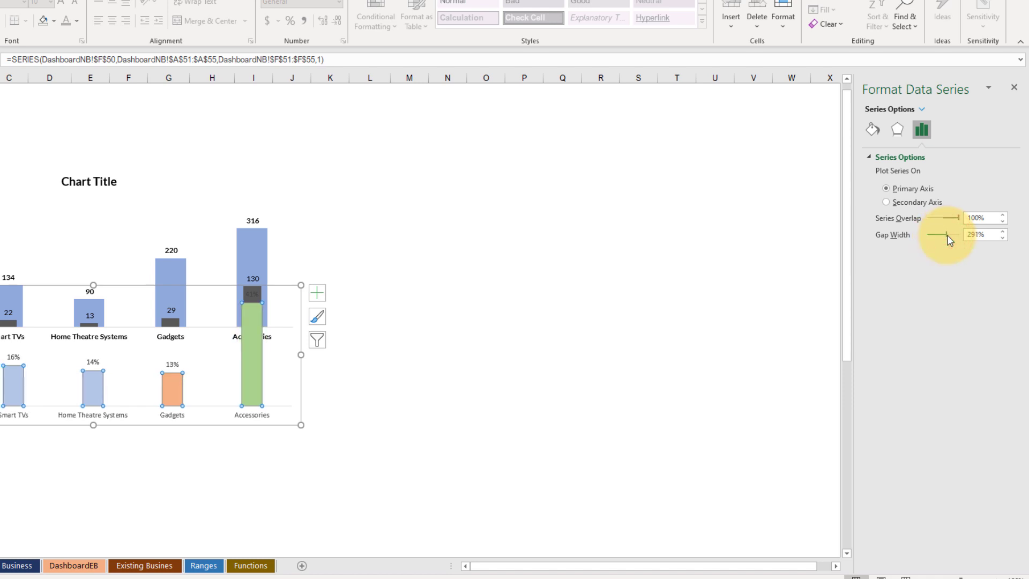
click(1002, 231)
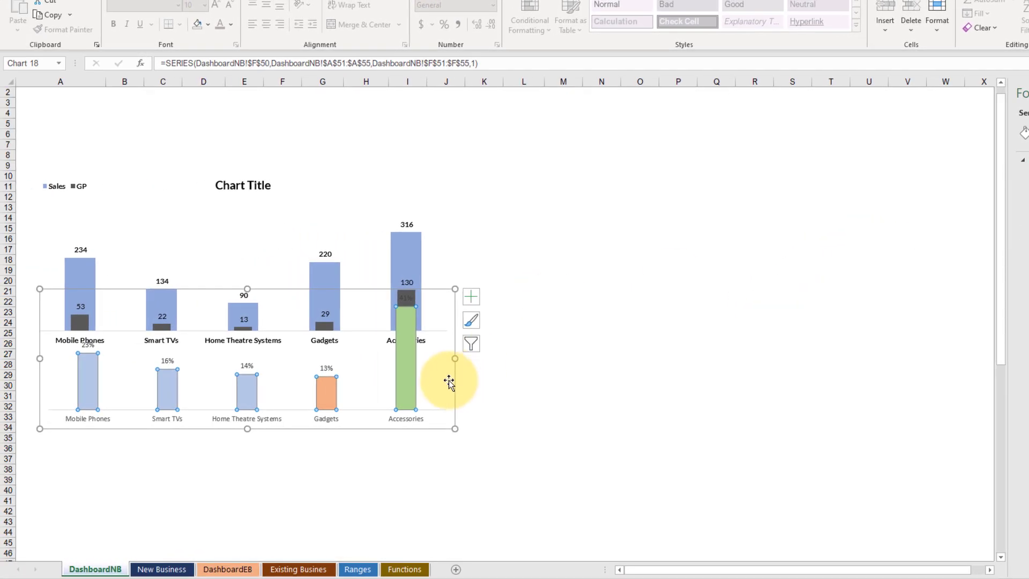
Step: Move the GP% chart up over the Sales and GP chart and extend its left edge until both charts' columns line up
click(452, 380)
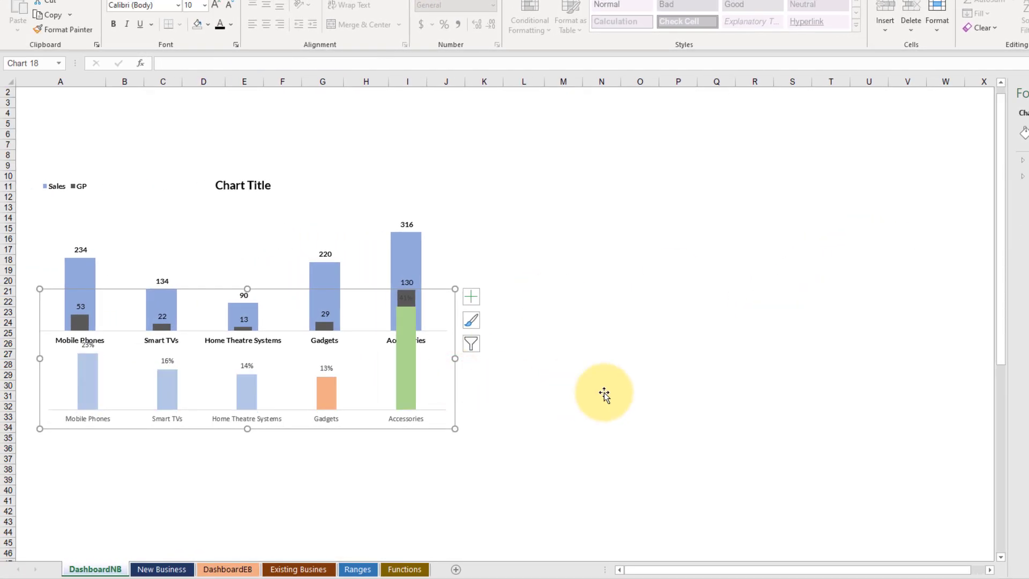
key(Right)
key(Up)
key(Up)
key(Up)
key(Up)
key(Up)
key(Up)
key(Up)
key(Up)
key(Up)
key(Up)
key(Up)
key(Up)
key(Up)
key(Up)
key(Up)
key(Up)
key(Up)
key(Up)
key(Up)
key(Up)
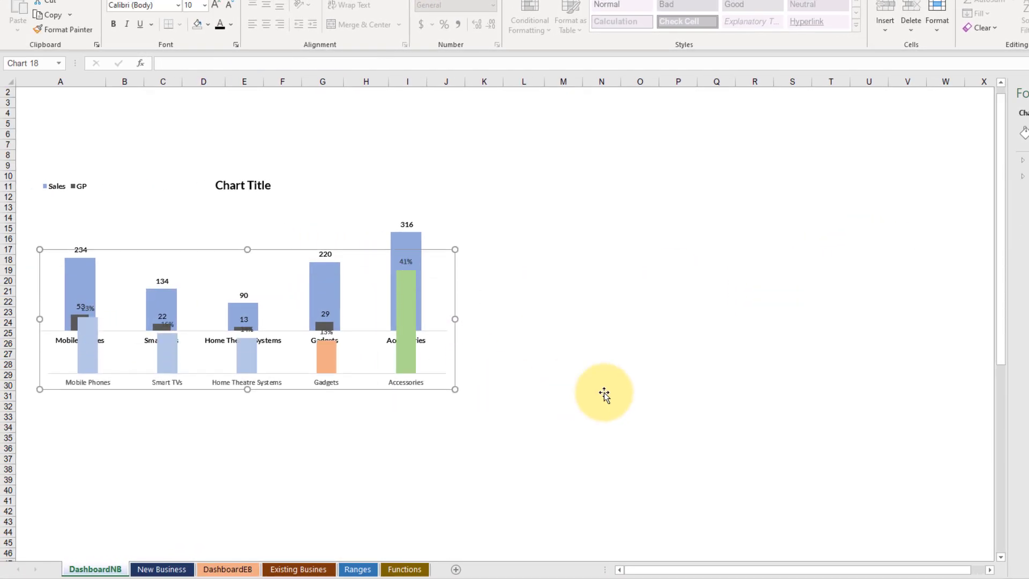
key(Up)
key(Up)
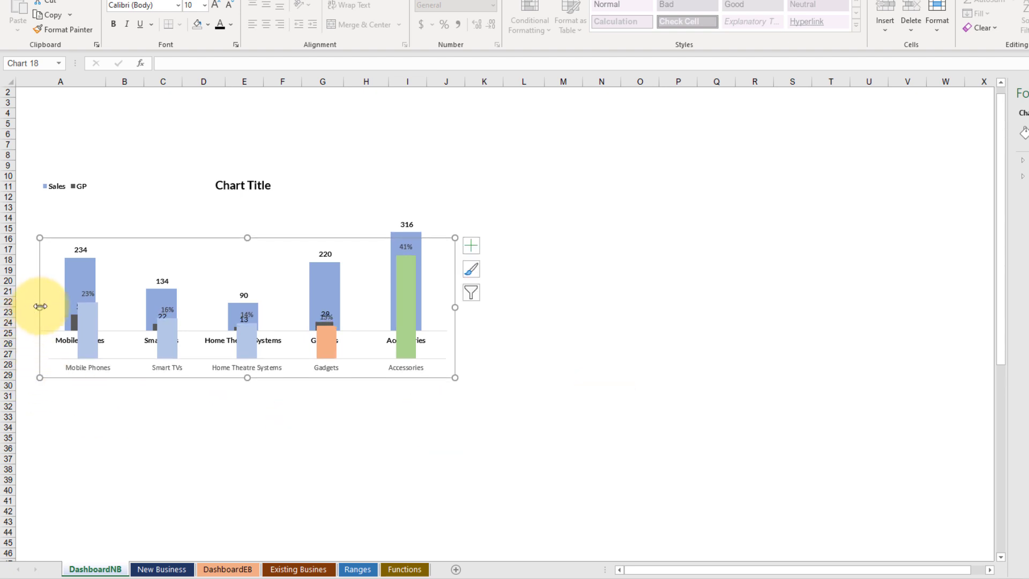
drag(40, 306, 30, 309)
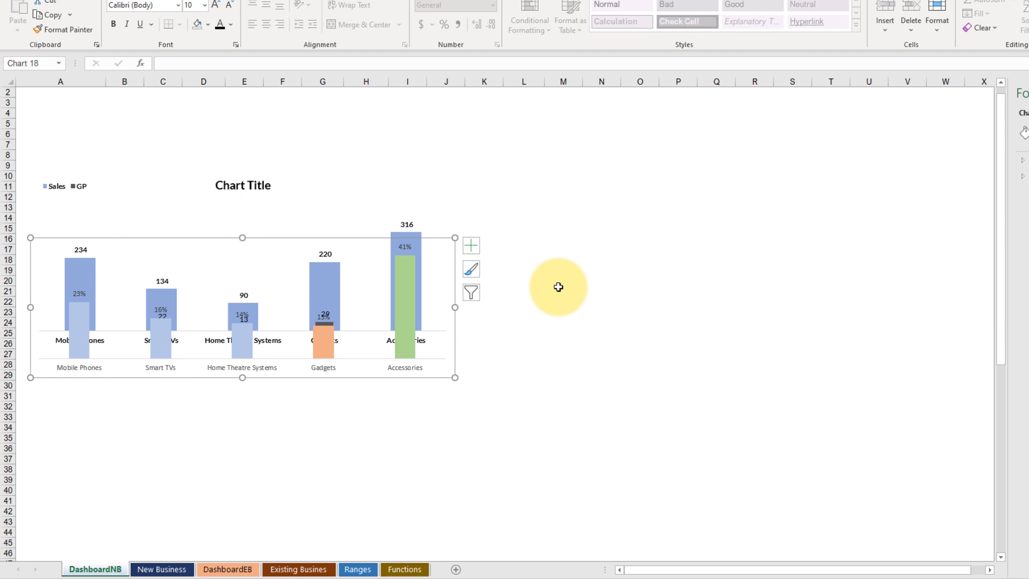
Step: Move the GP% chart straight down to below the Sales and GP chart's columns, keeping the horizontal alignment
key(Down)
key(Down)
key(Down)
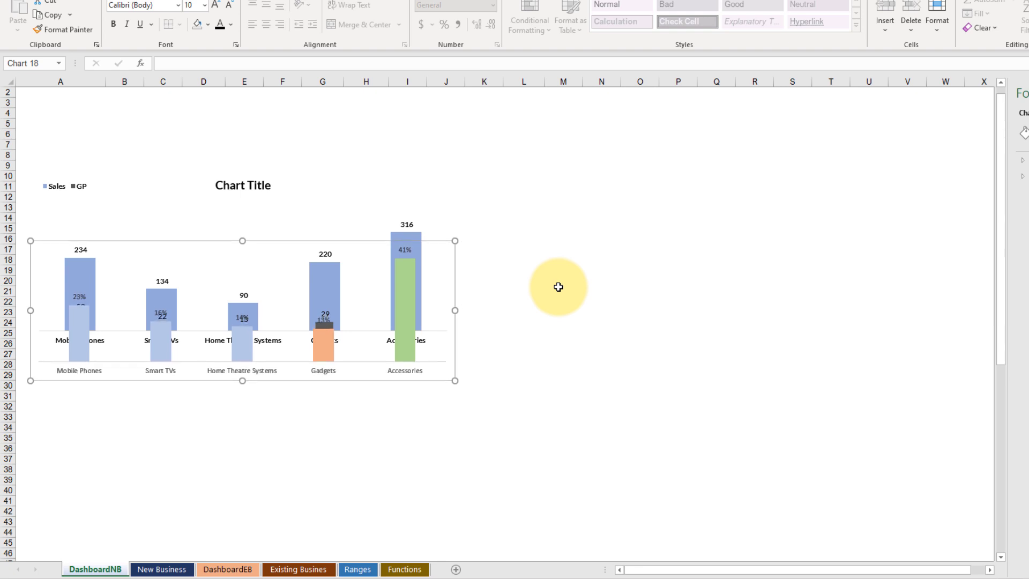
key(Down)
key(Down)
key(Down)
key(Down)
key(Down)
key(Down)
key(Down)
key(Down)
key(Down)
key(Down)
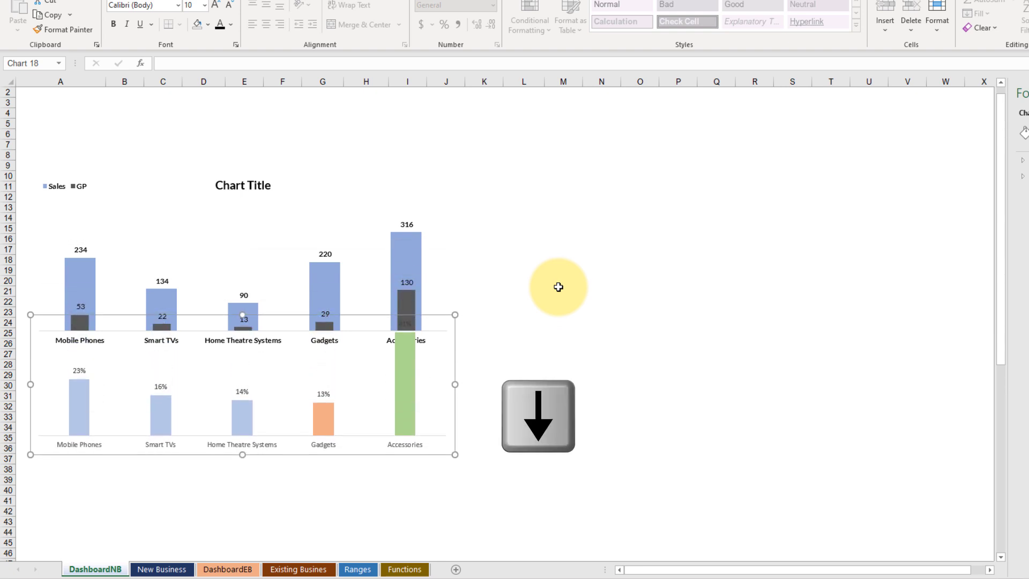
key(Down)
key(Down)
key(Down)
key(Down)
key(Down)
key(Down)
key(Down)
key(Down)
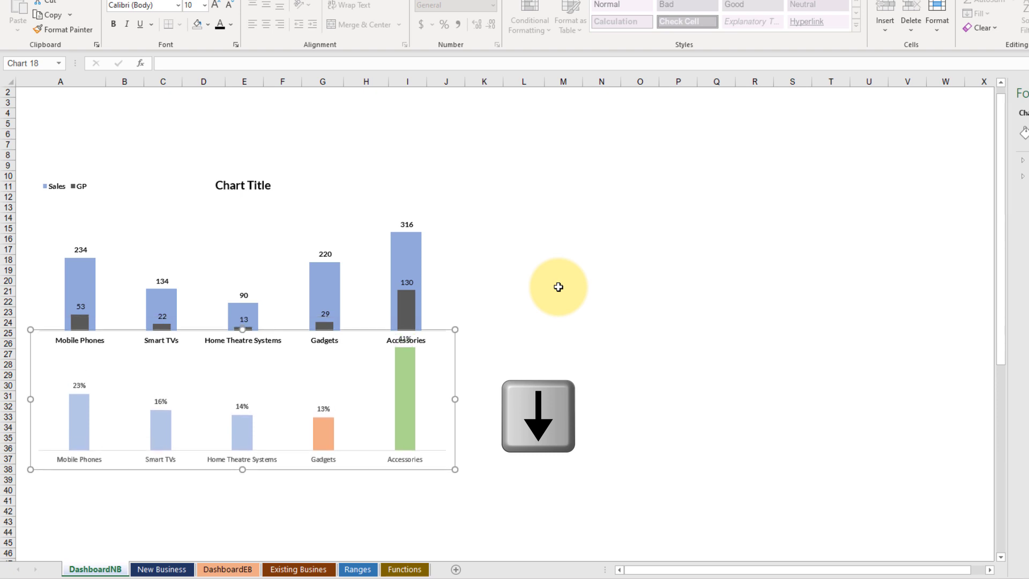
key(Down)
key(Down)
key(Down)
key(Down)
key(Down)
key(Down)
key(Down)
key(Down)
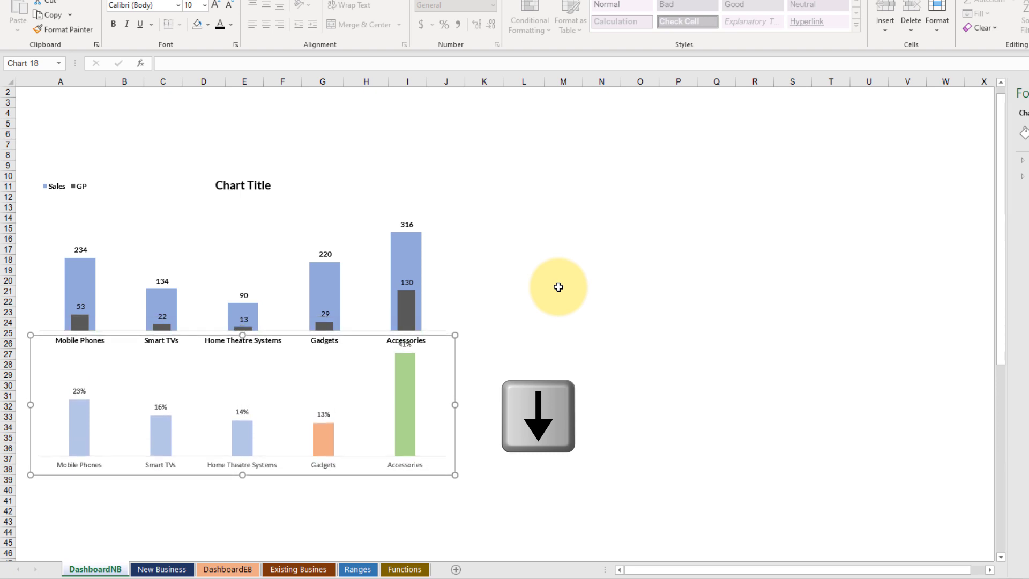
key(Down)
key(Down)
key(Down)
key(Down)
key(Down)
key(Down)
key(Down)
key(Down)
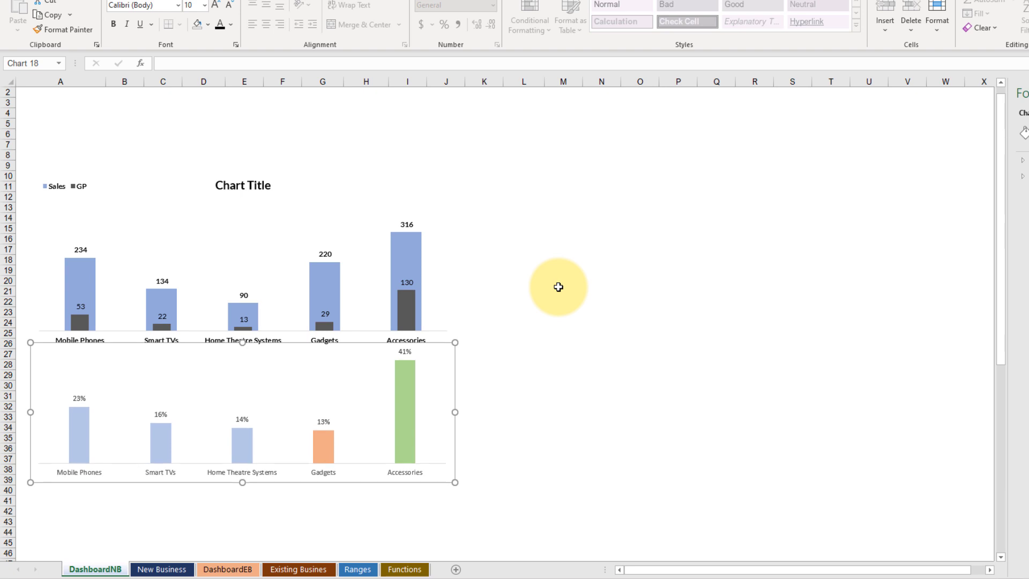
Step: Shorten the GP% chart from its top edge and nudge it up to sit just beneath the Sales and GP chart's product labels
drag(243, 343, 245, 367)
click(237, 374)
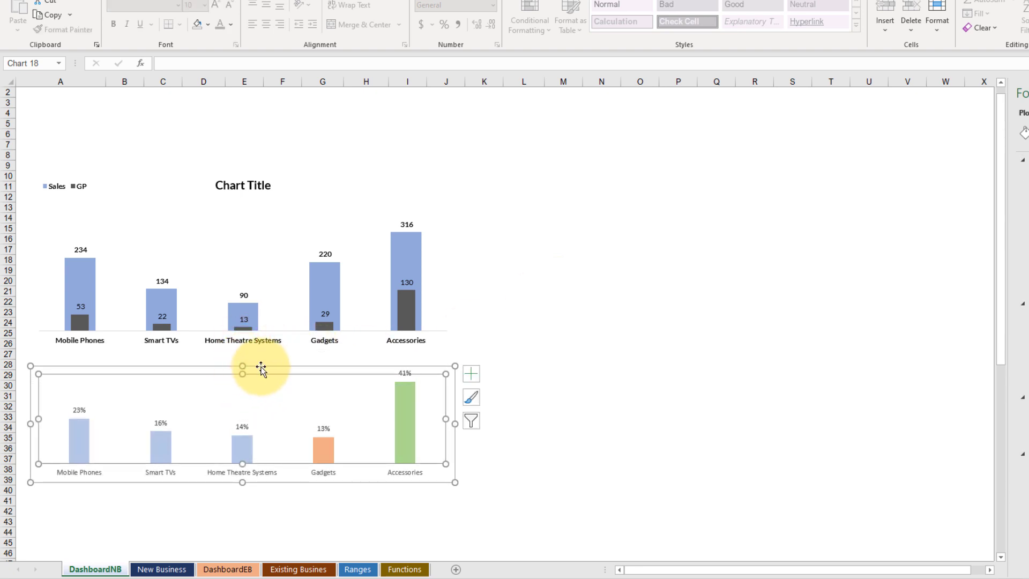
click(261, 369)
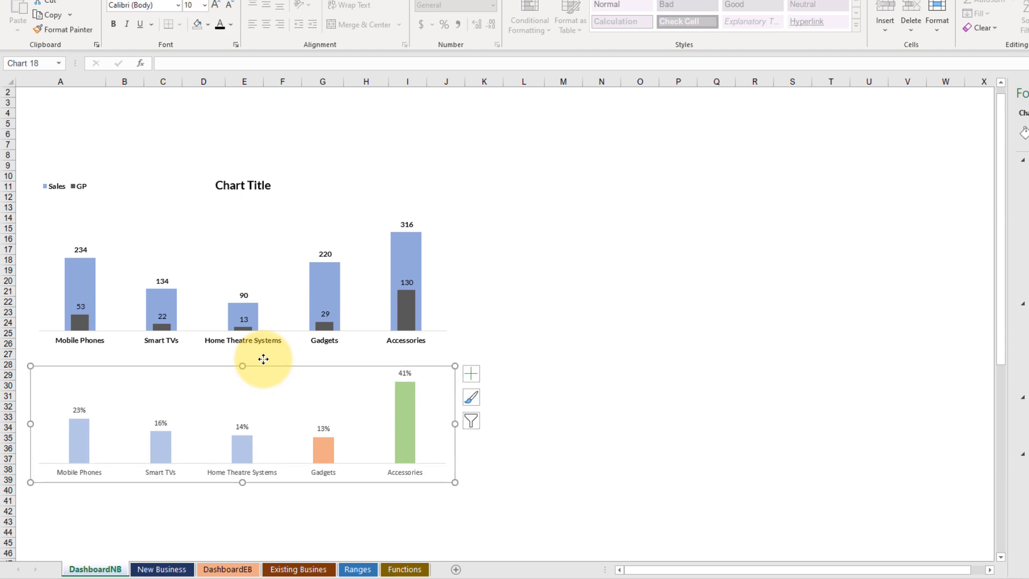
key(Down)
key(Up)
key(Up)
key(Up)
key(Up)
key(Up)
key(Up)
key(Up)
key(Up)
key(Up)
key(Up)
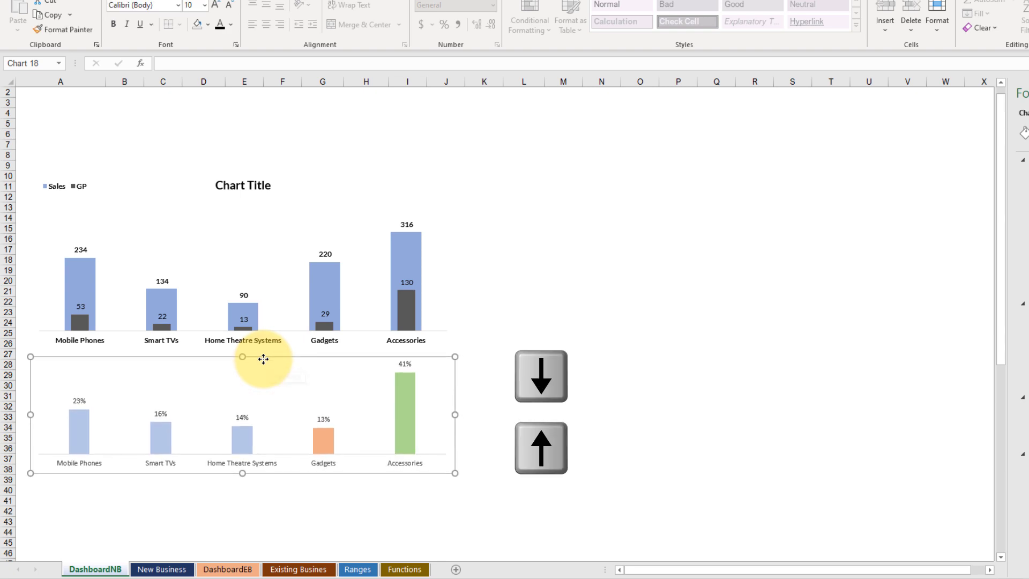
key(Up)
key(Up)
key(Up)
key(Up)
key(Up)
key(Up)
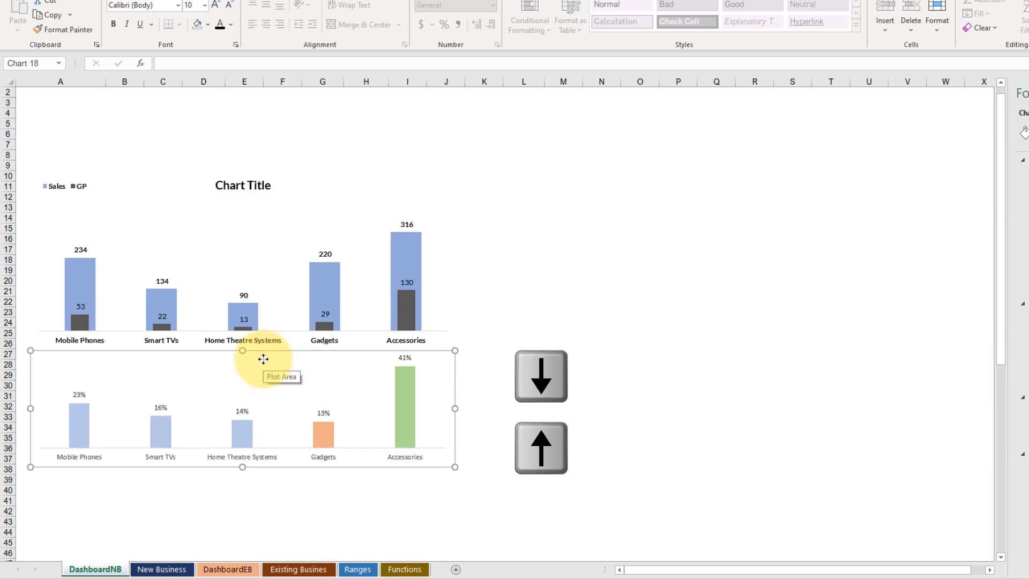
key(Up)
key(Up)
key(Up)
key(Up)
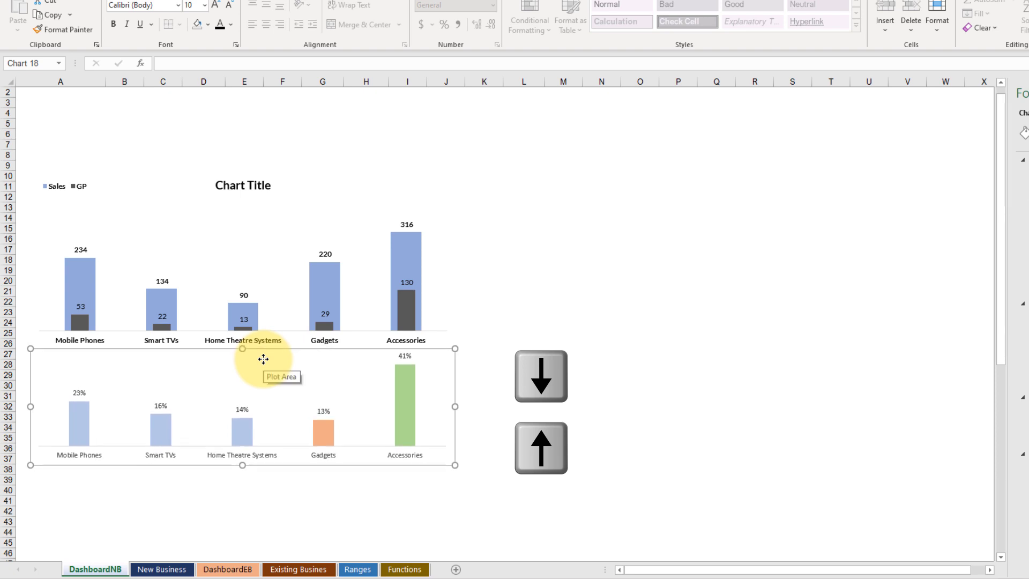
key(Down)
click(240, 498)
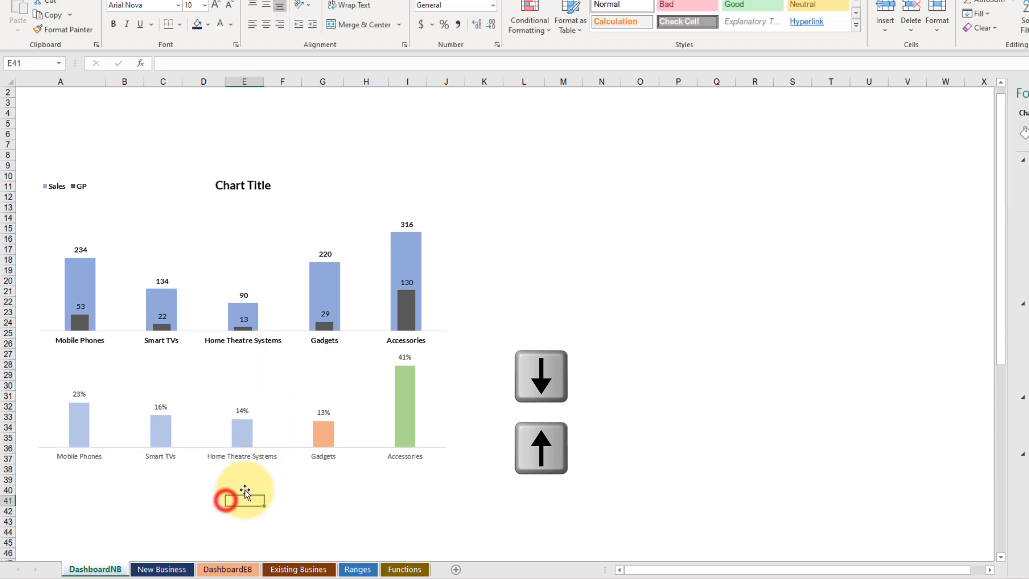
Step: Compare the GP% columns with the Sales and GP columns above, including the Accessories maximum and the Gadgets minimum
scroll(590, 380, down, 1)
scroll(529, 373, down, 1)
click(306, 338)
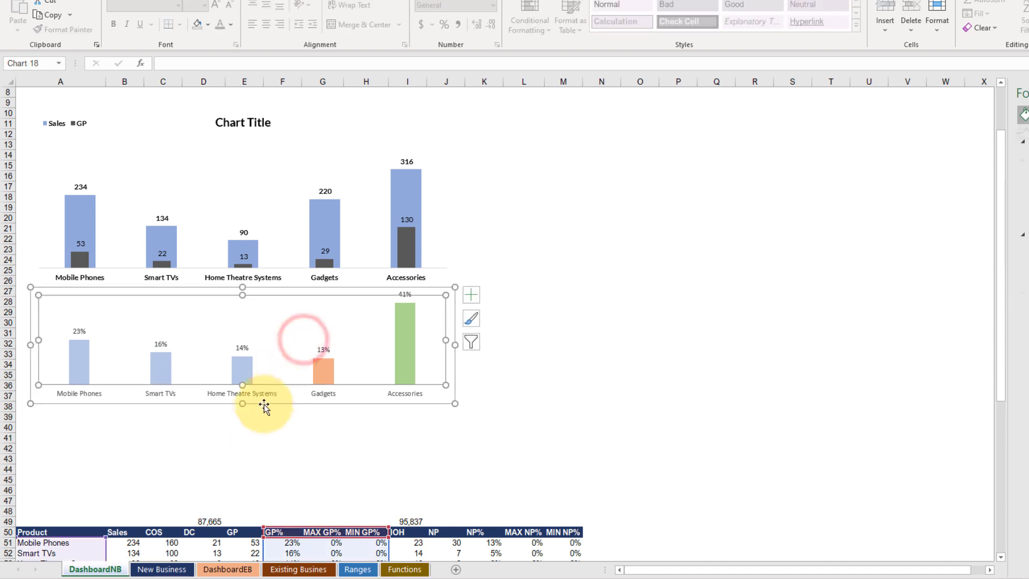
click(252, 416)
click(251, 365)
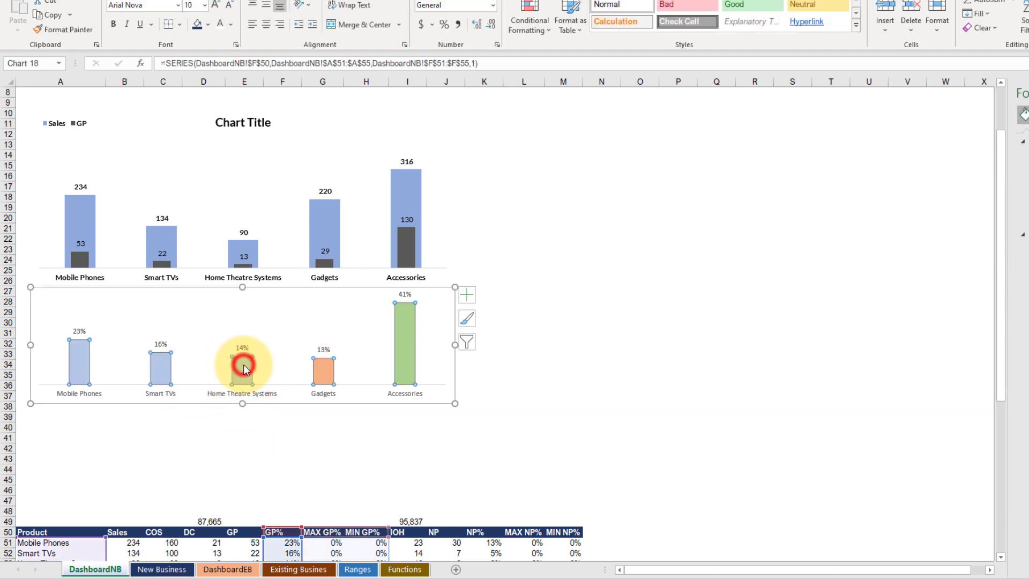
click(241, 248)
click(491, 229)
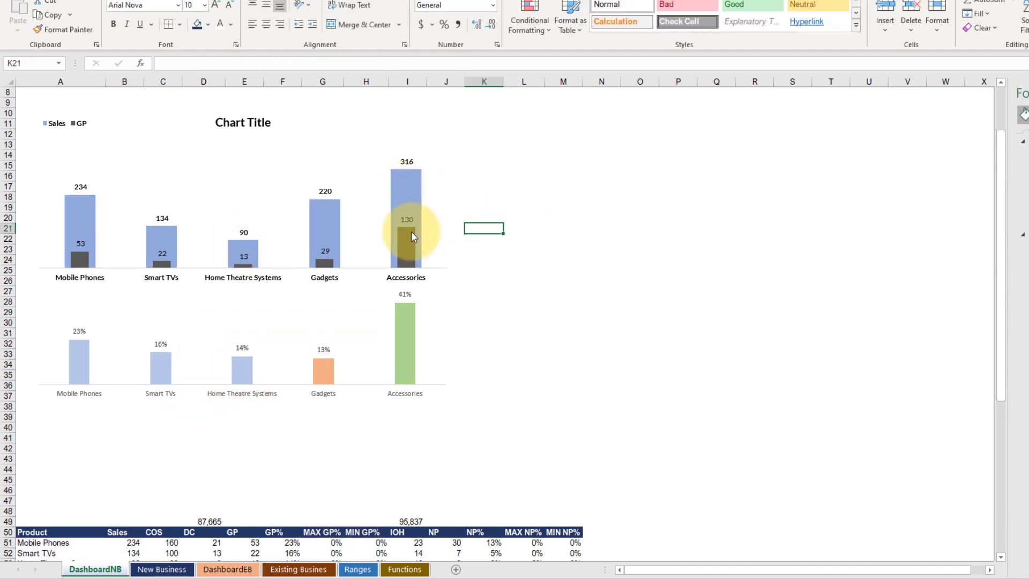
mouse_move(410, 239)
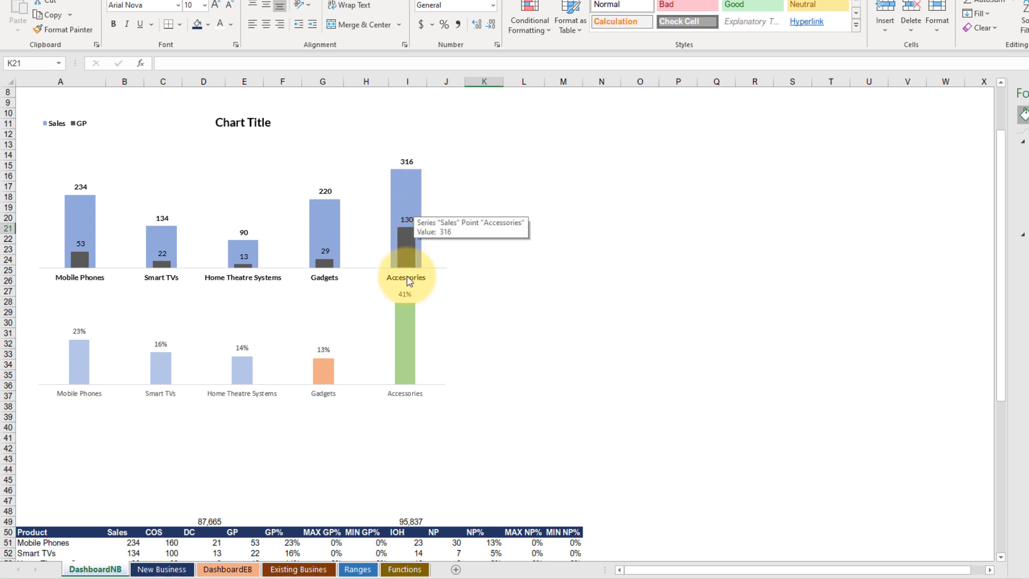
click(404, 308)
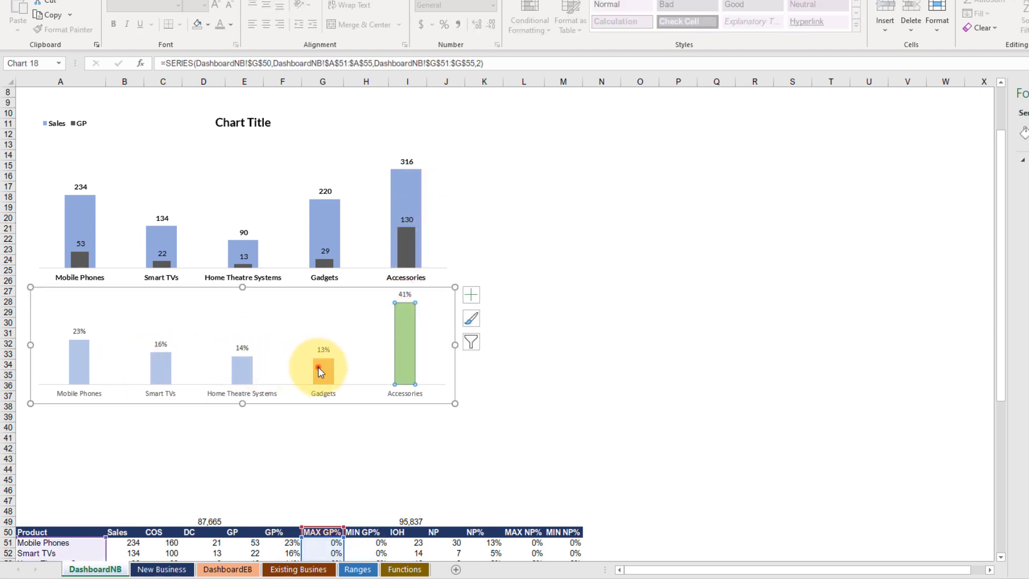
click(397, 346)
click(323, 369)
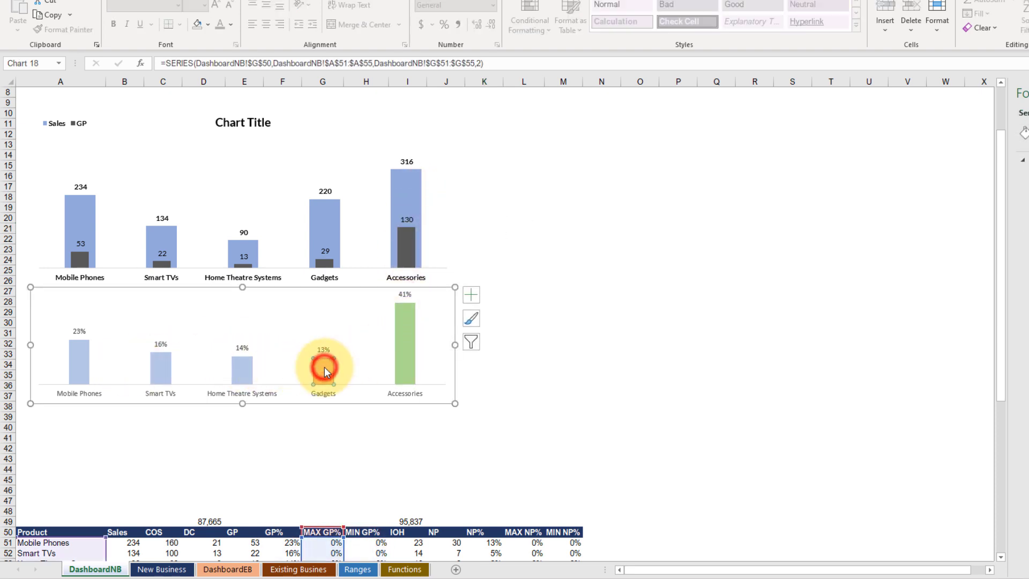
click(276, 416)
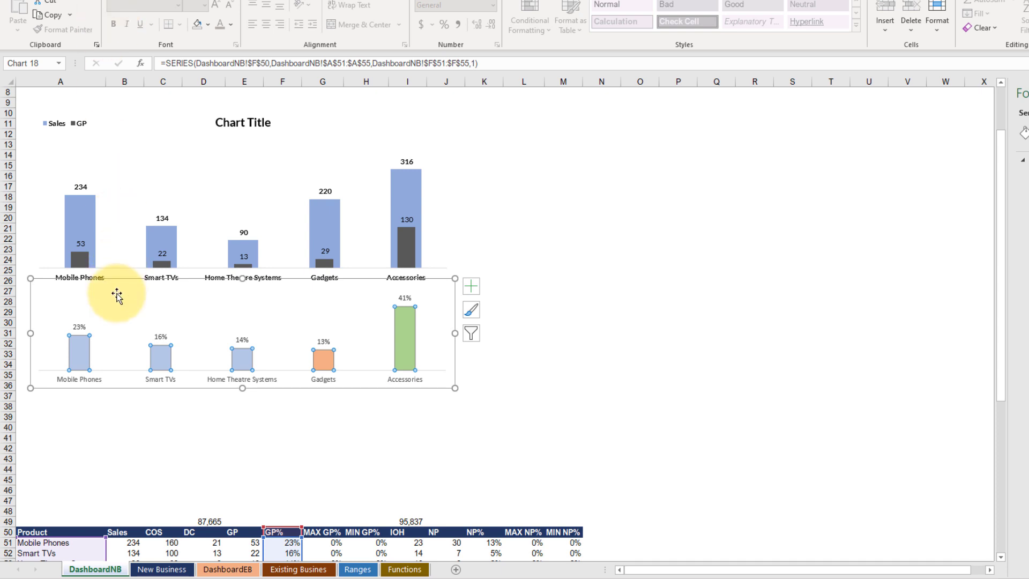
Step: Format all text in the GP% chart as bold black Lato
click(111, 316)
click(407, 397)
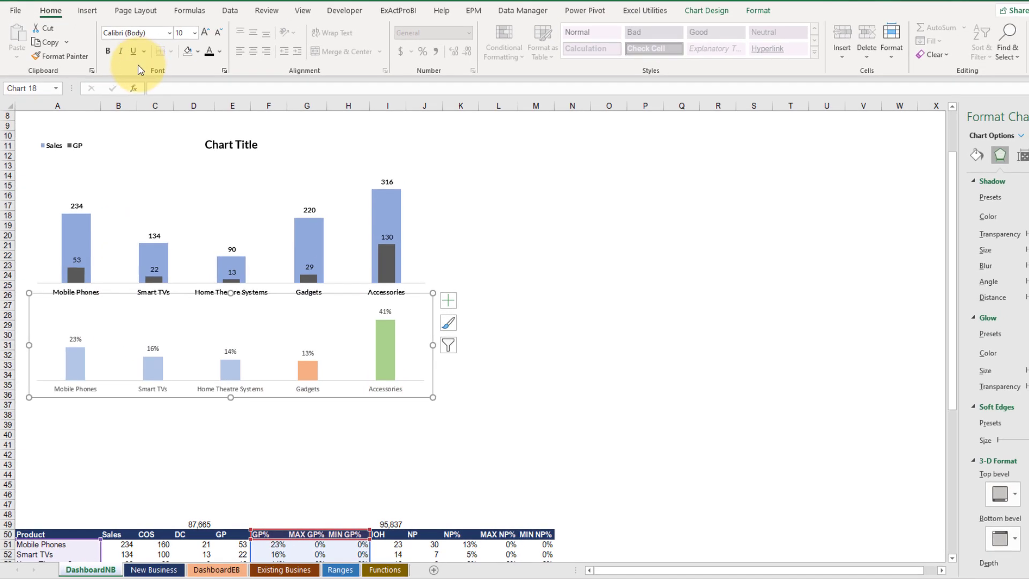
click(165, 10)
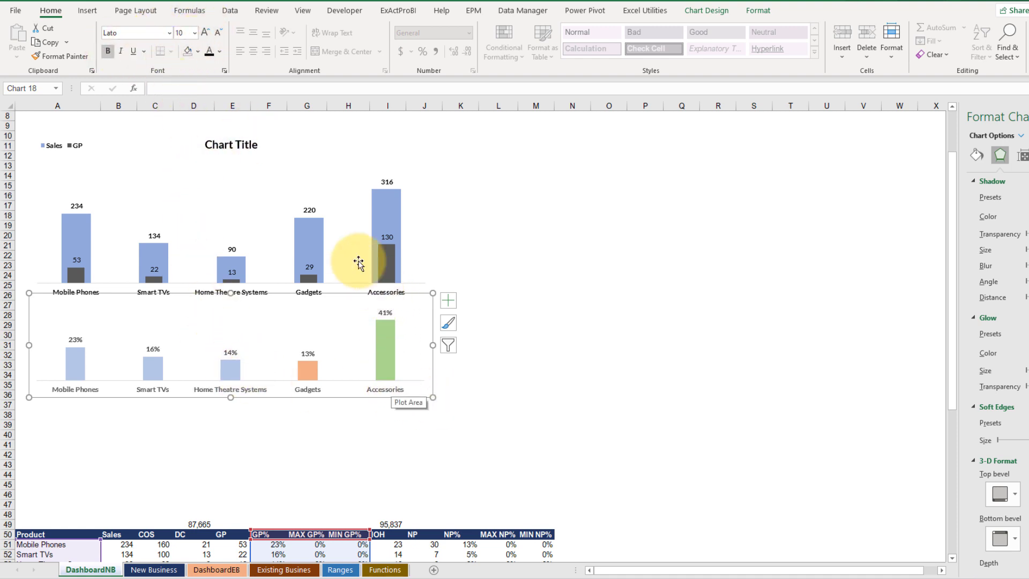
click(320, 434)
click(393, 353)
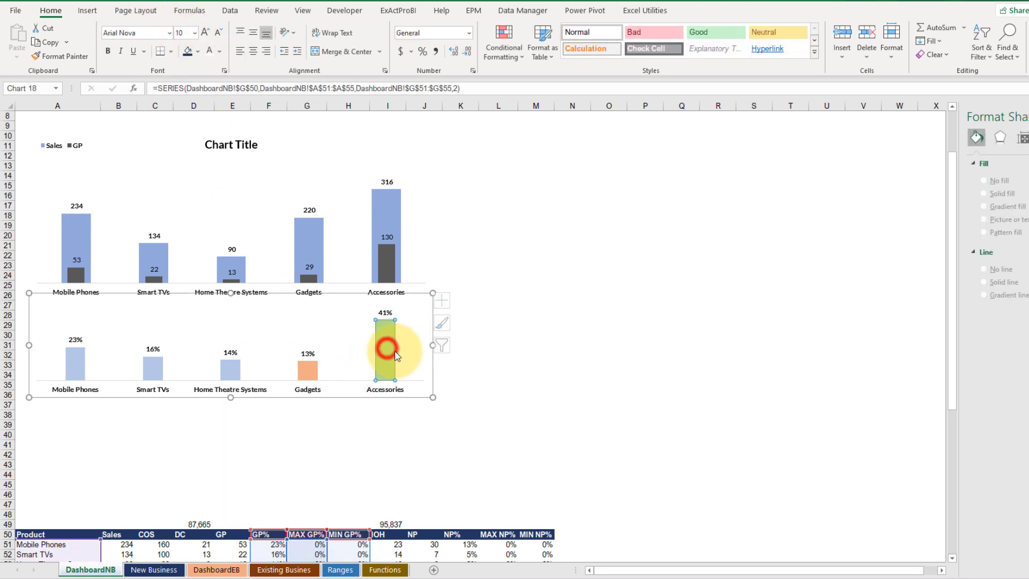
click(517, 337)
scroll(517, 237, down, 1)
scroll(517, 236, up, 1)
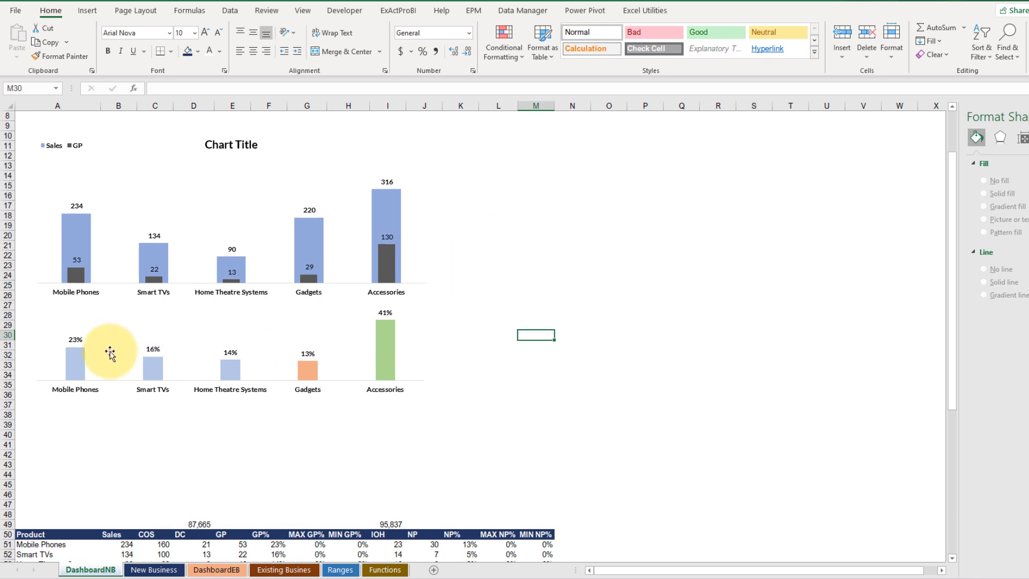
Step: Add axis titles to the GP% chart and delete the horizontal one, keeping only the vertical axis title
click(76, 353)
click(447, 299)
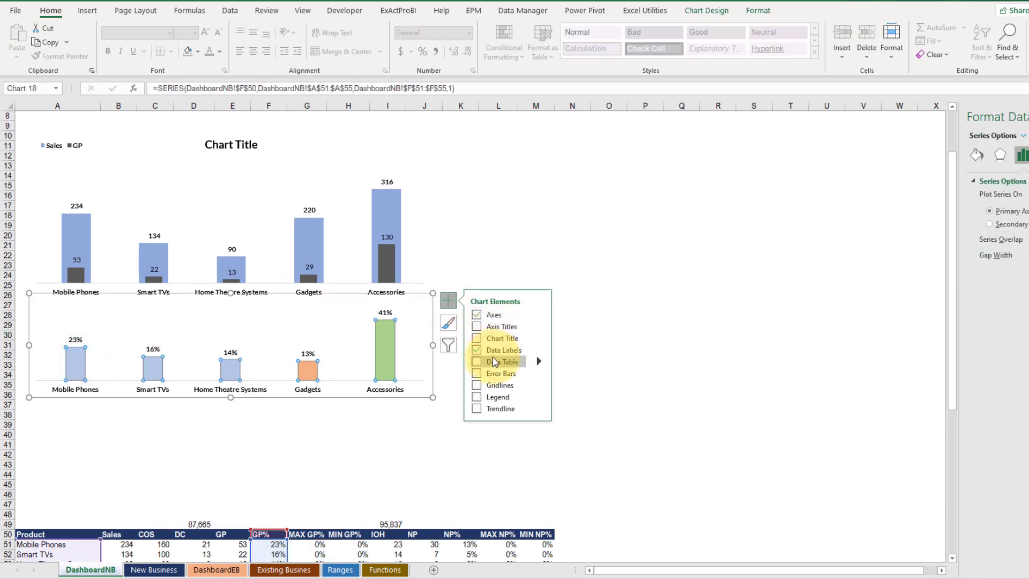
click(477, 327)
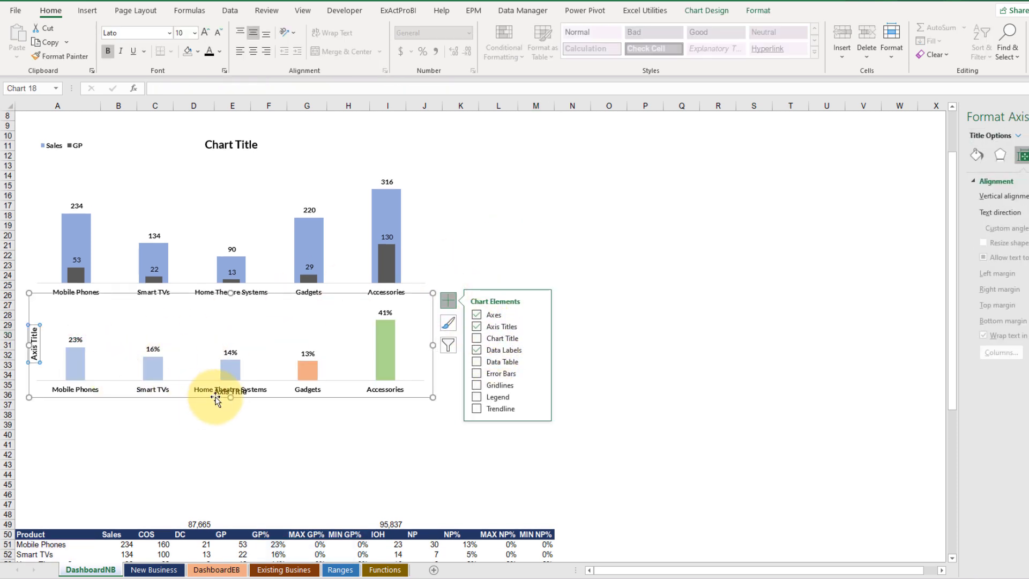
click(233, 393)
key(Delete)
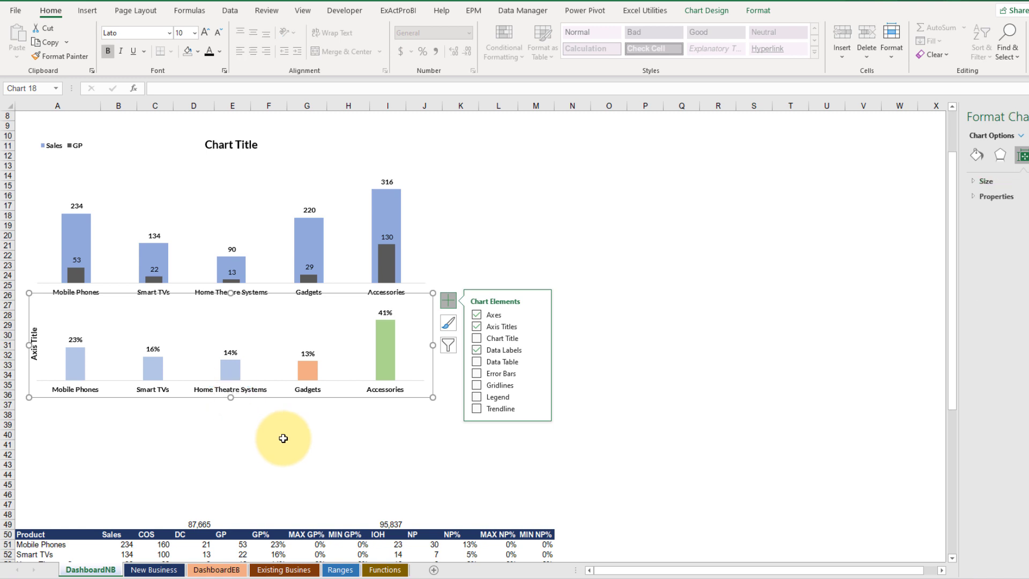
Step: Clear the placeholder text of the GP% chart's vertical axis title
click(35, 338)
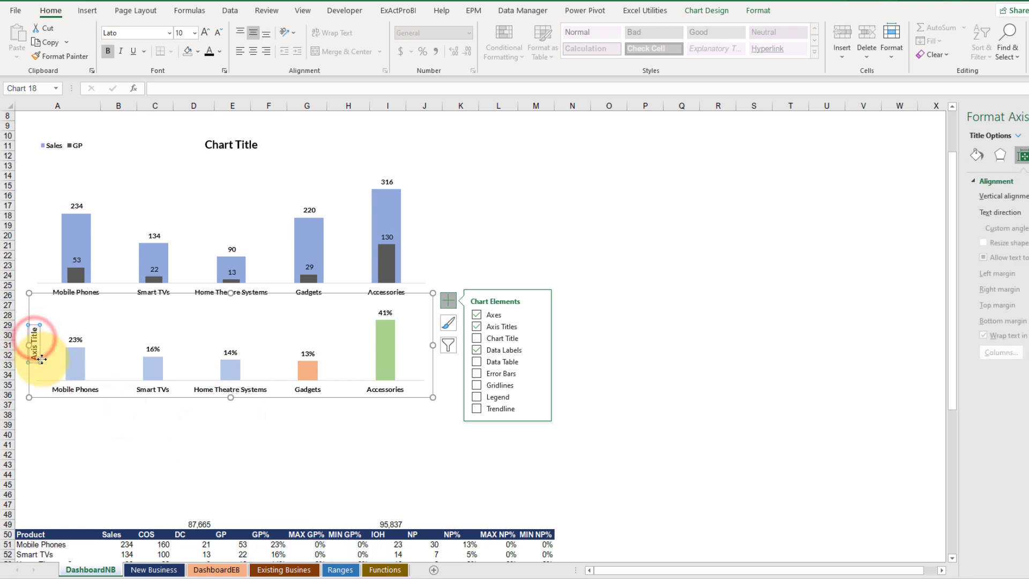
click(35, 341)
key(Delete)
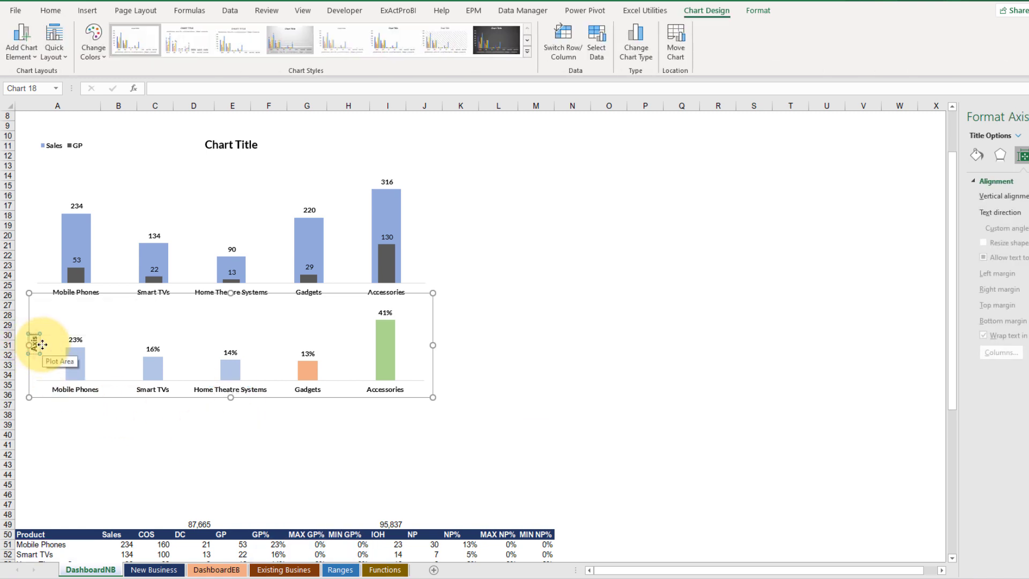